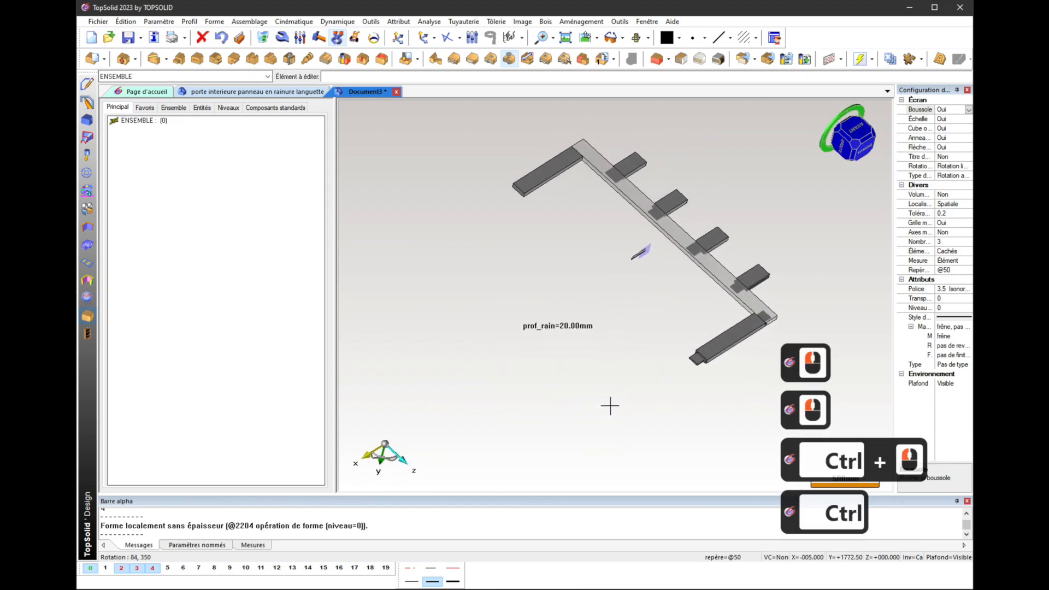
Step: Start a tenon on the end rail where it meets the transparent stile, picking its reference faces and the Épaulé model
scroll(583, 129, "up", 5)
scroll(580, 250, "down", 5)
left_click_drag(580, 320, 587, 304, "ctrl")
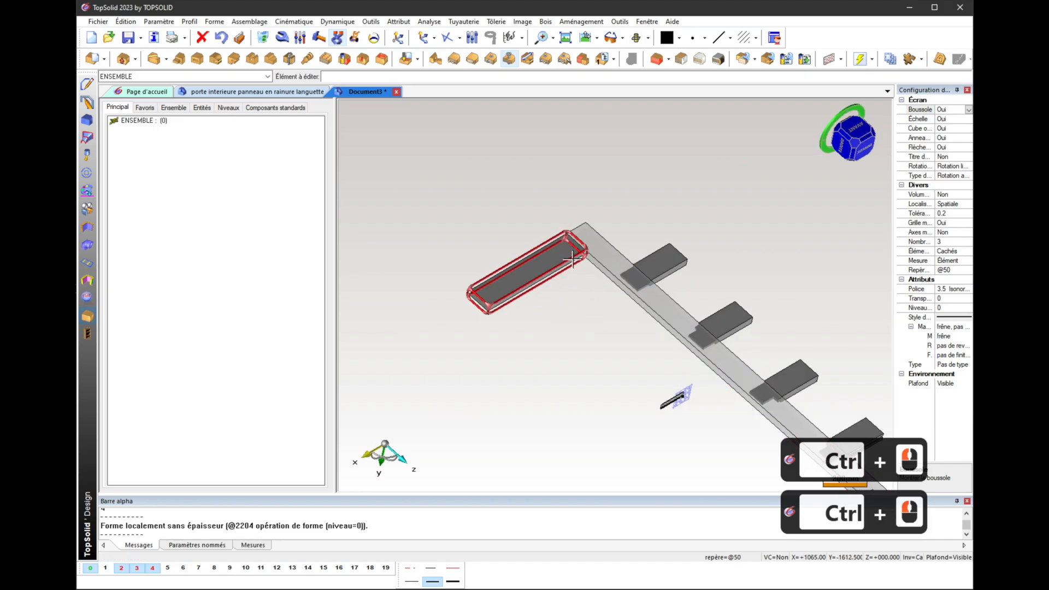
scroll(585, 262, "up", 5)
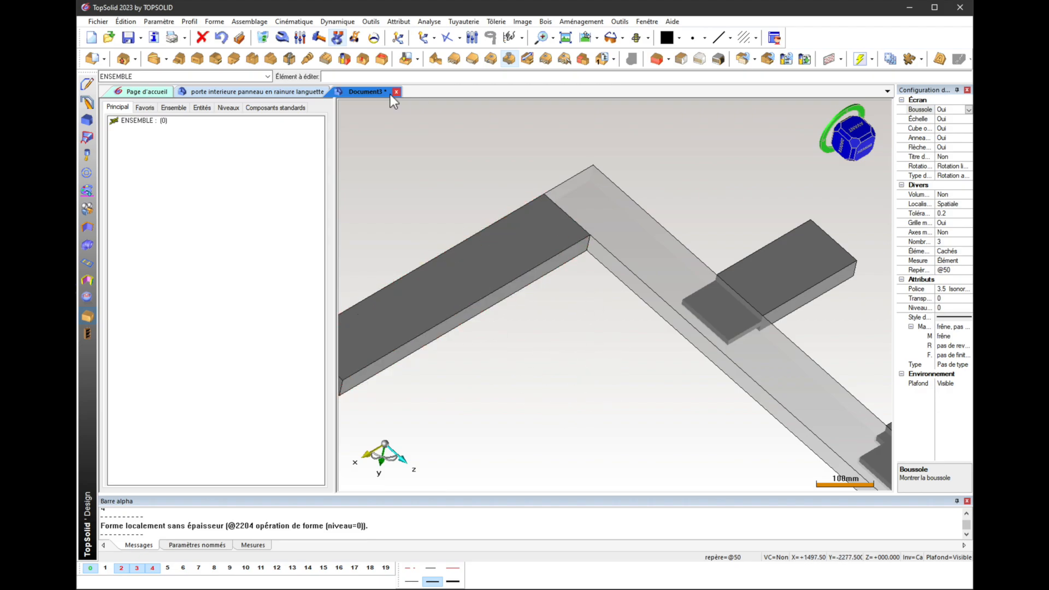
left_click(179, 59)
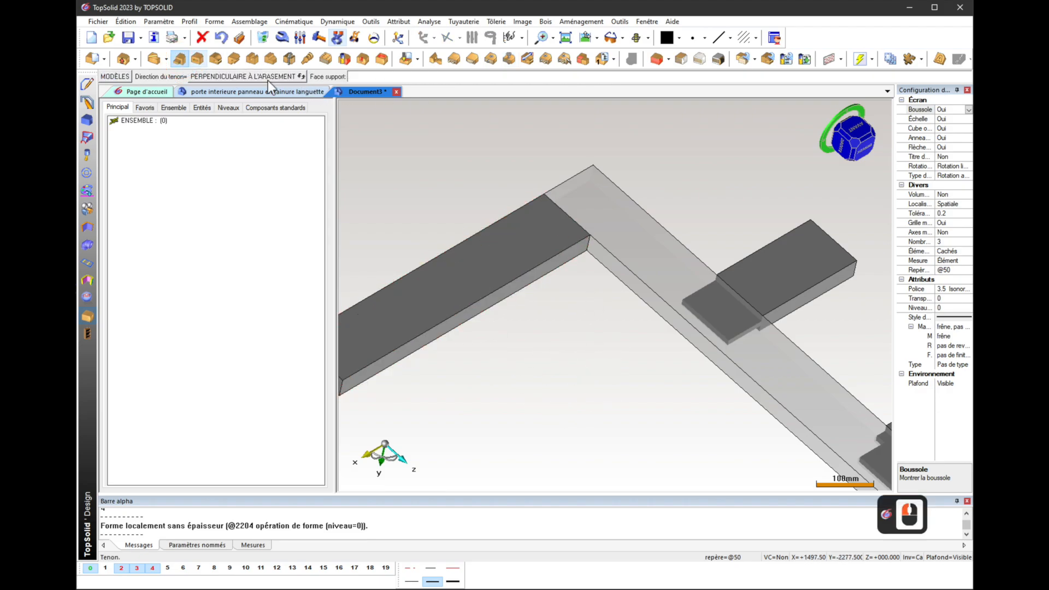
left_click(563, 219)
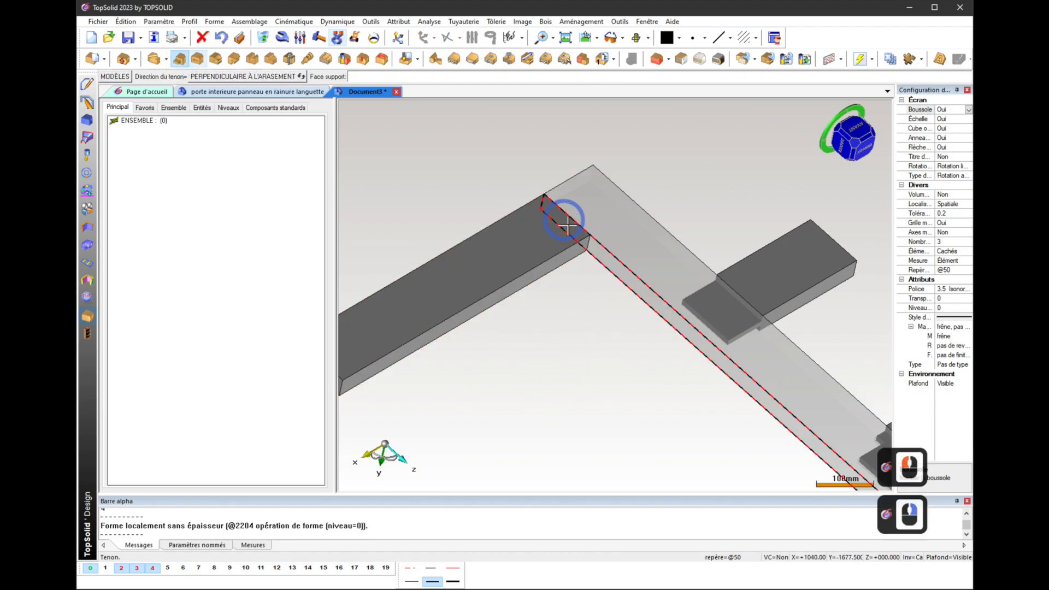
left_click(565, 221)
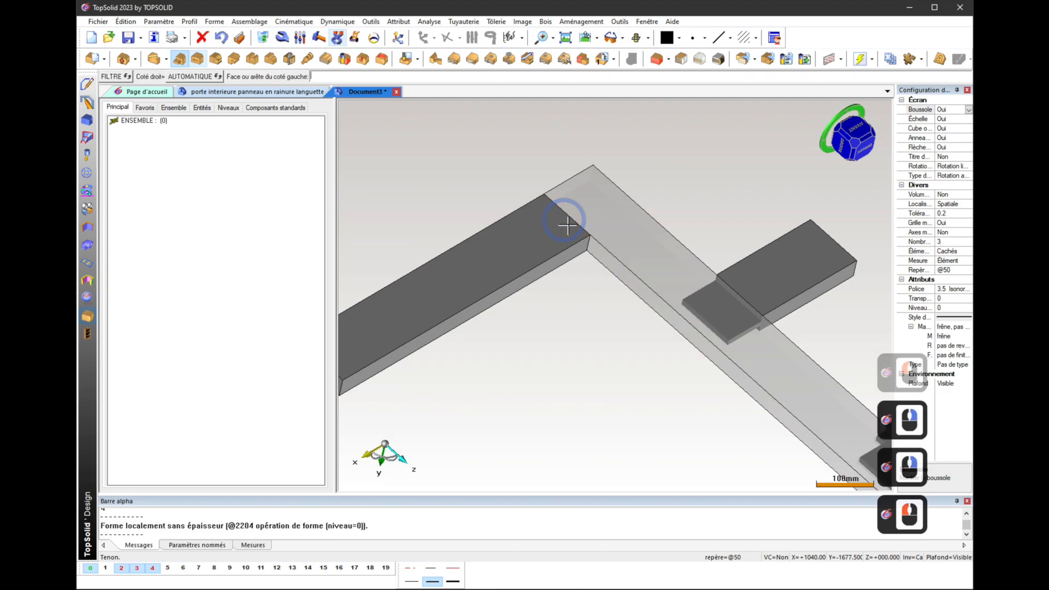
left_click(591, 243)
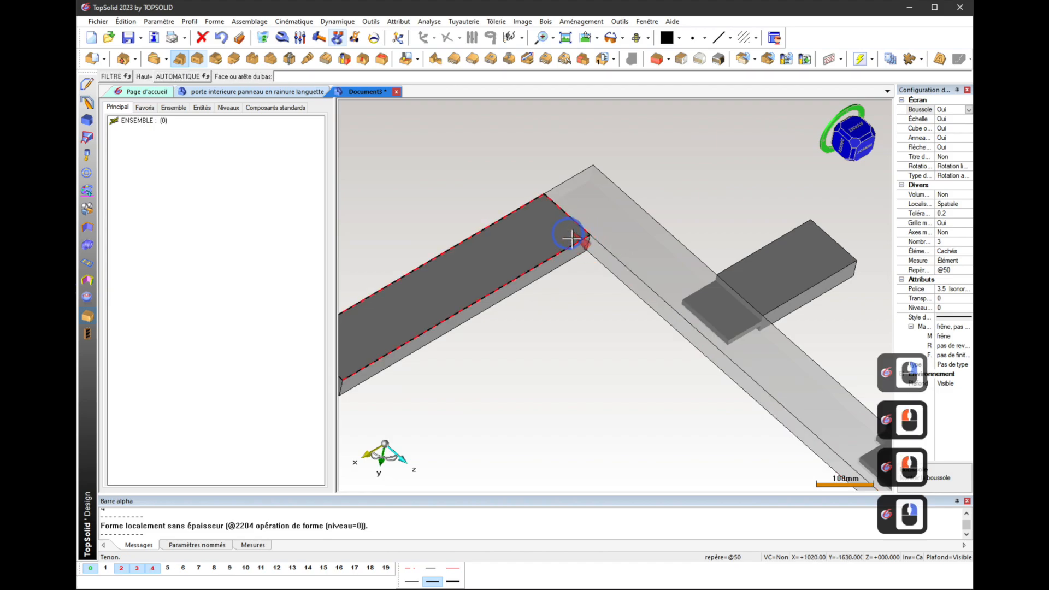
left_click(569, 237)
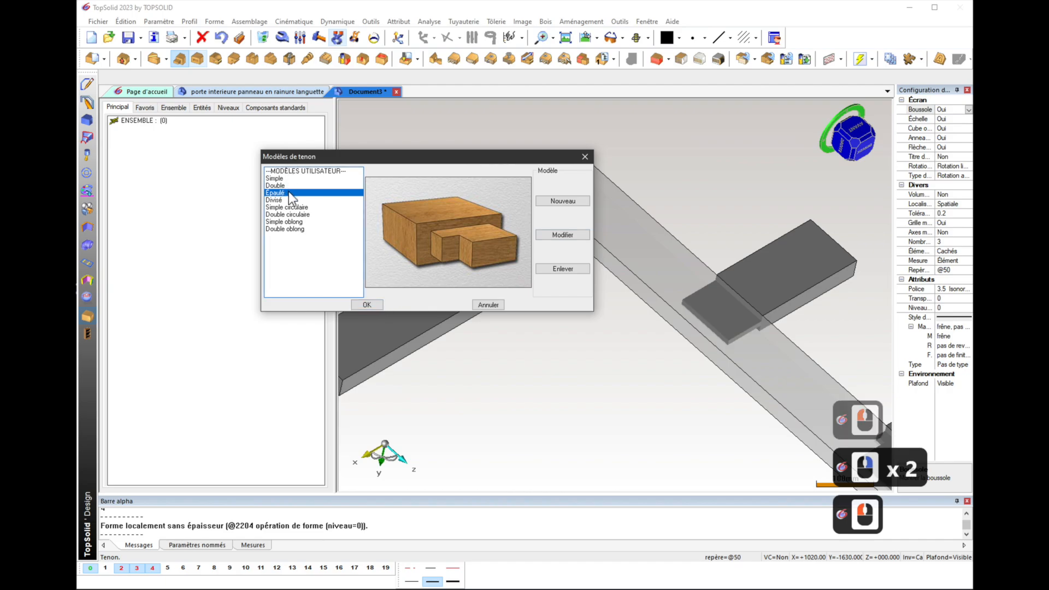
left_click(367, 304)
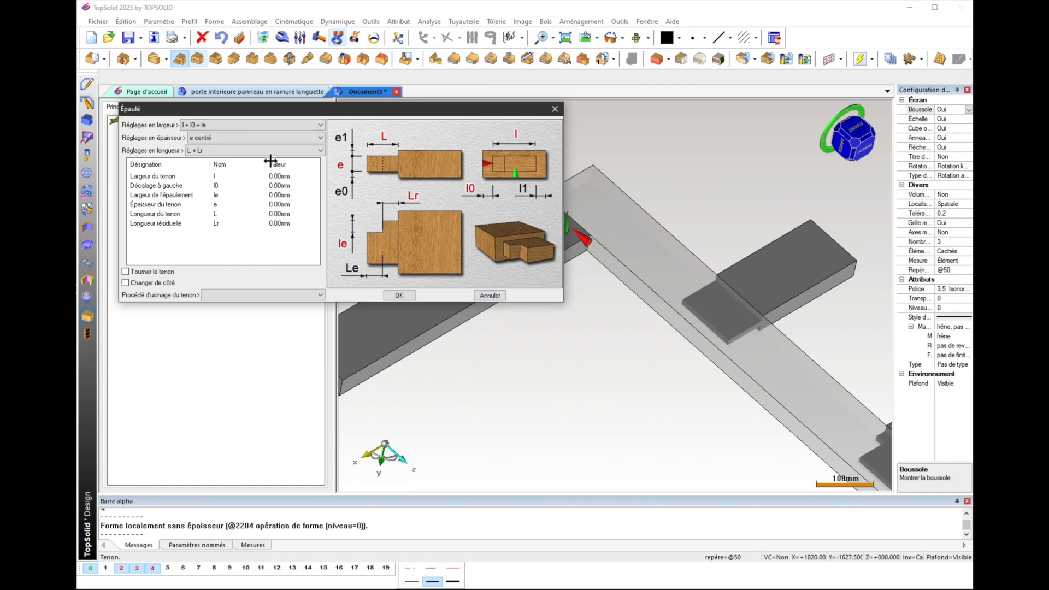
Step: Switch the tenon's width settings to l0 + l1 + le, with a 20 mm left offset and a 0 mm right offset
left_click(274, 125)
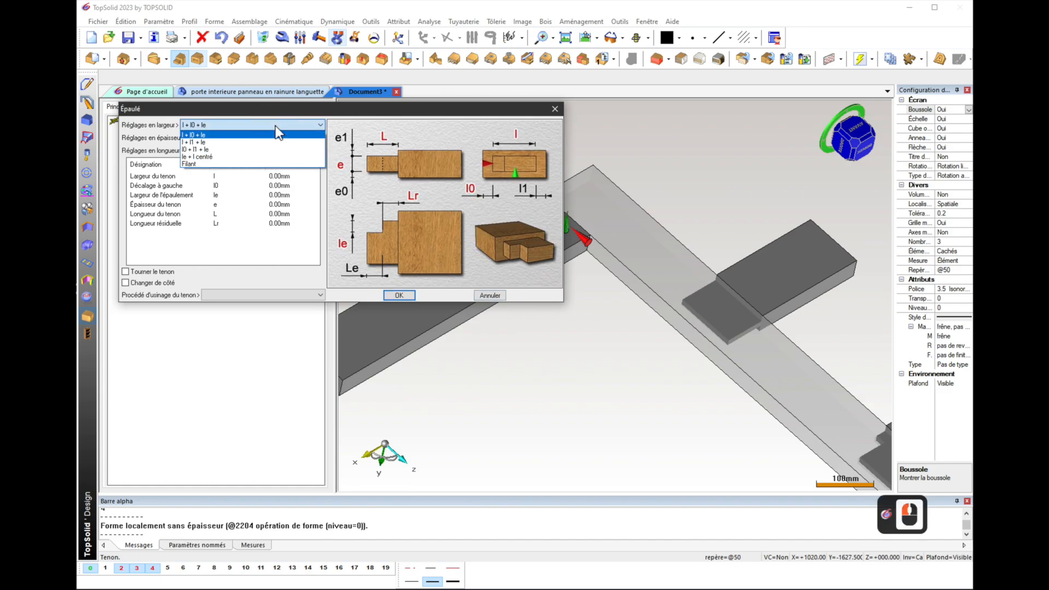
left_click(195, 151)
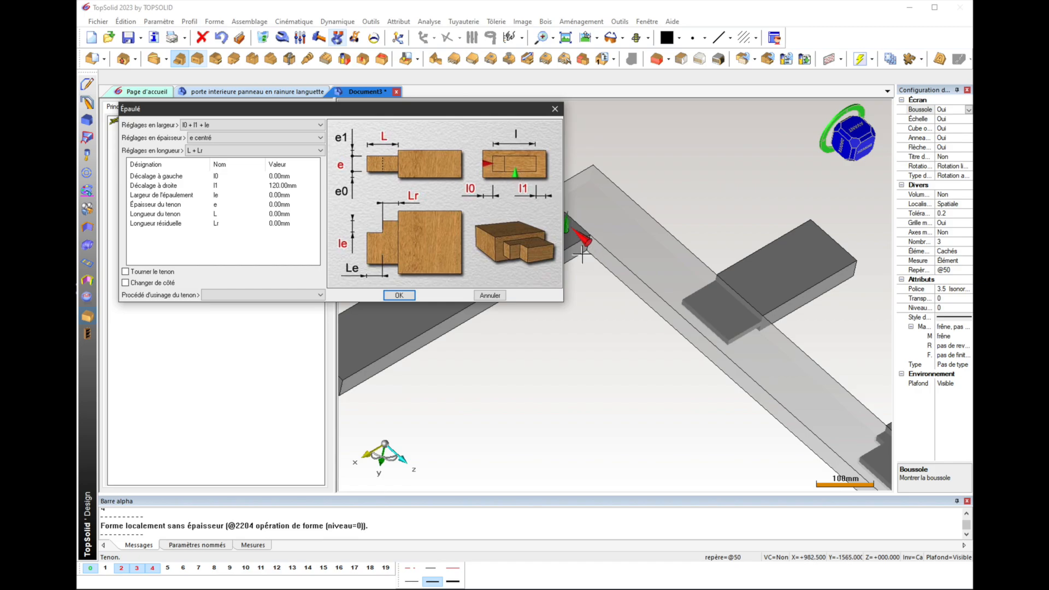
scroll(660, 218, "up", 3)
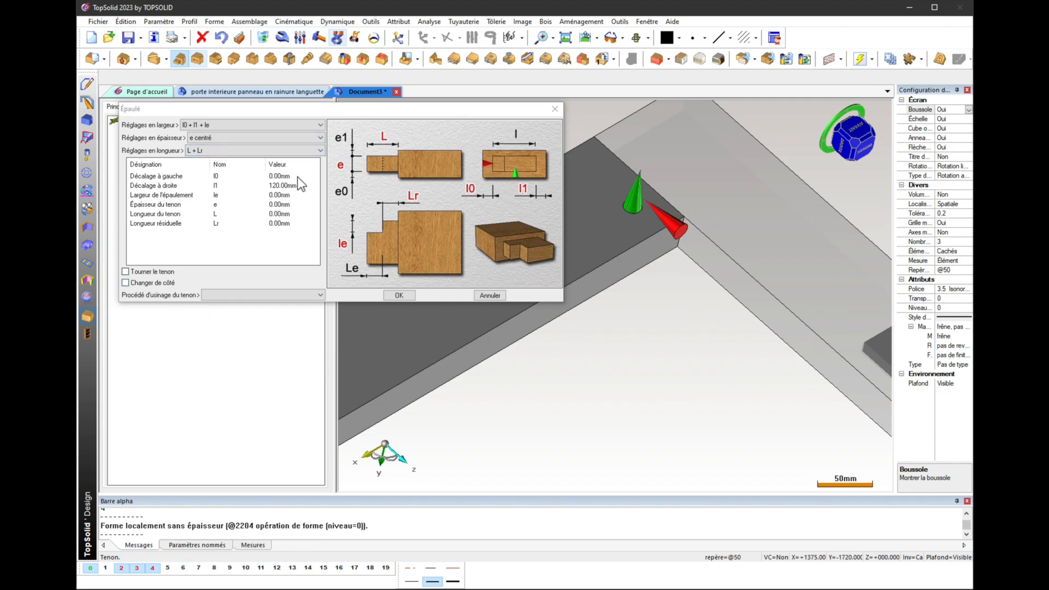
double_click(278, 177)
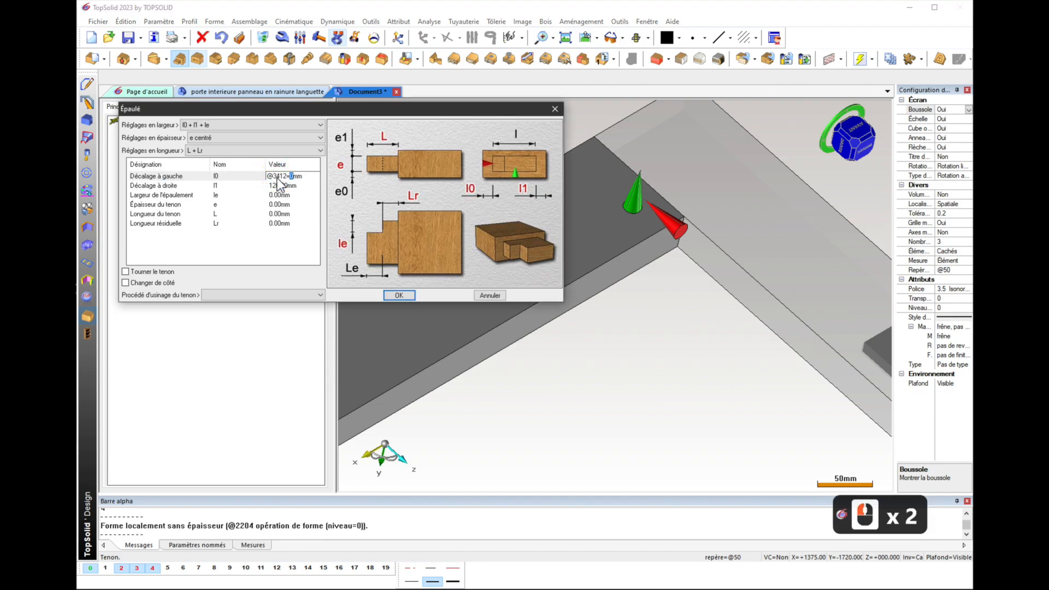
type("20")
key("Return")
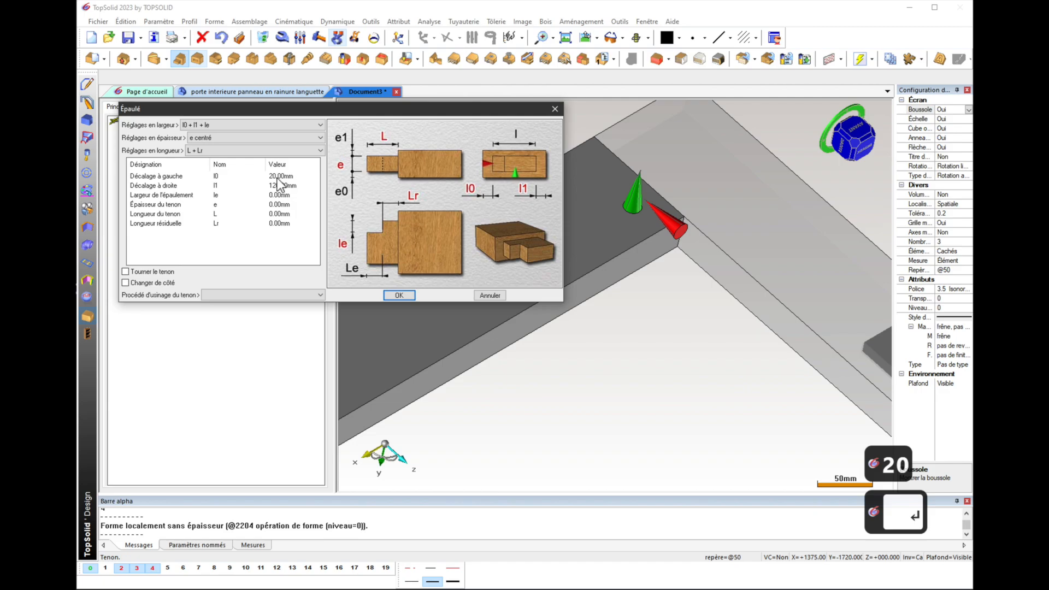
left_click(279, 186)
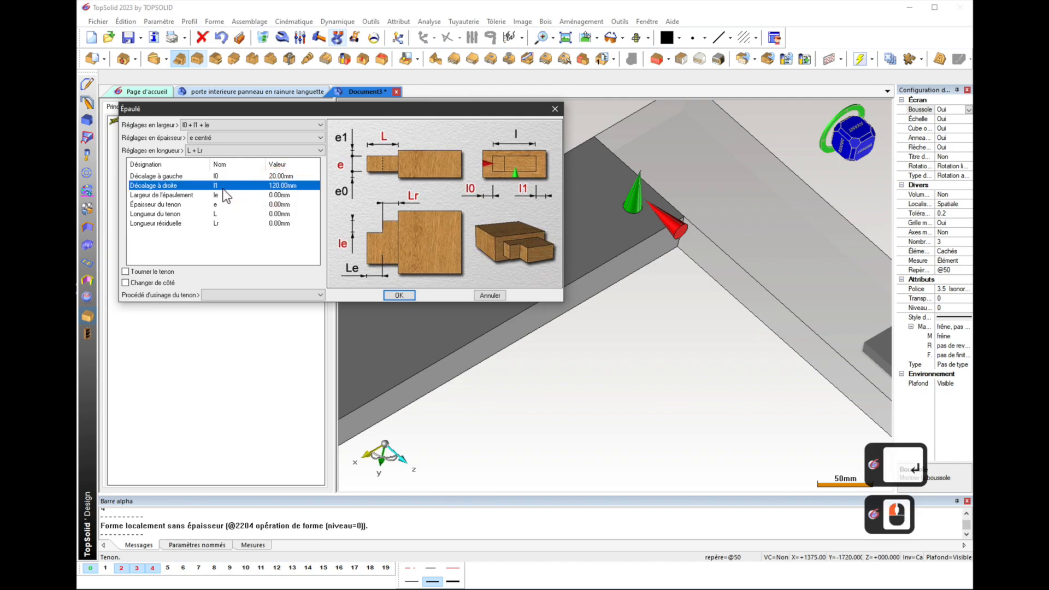
double_click(275, 187)
type("0")
key("Return")
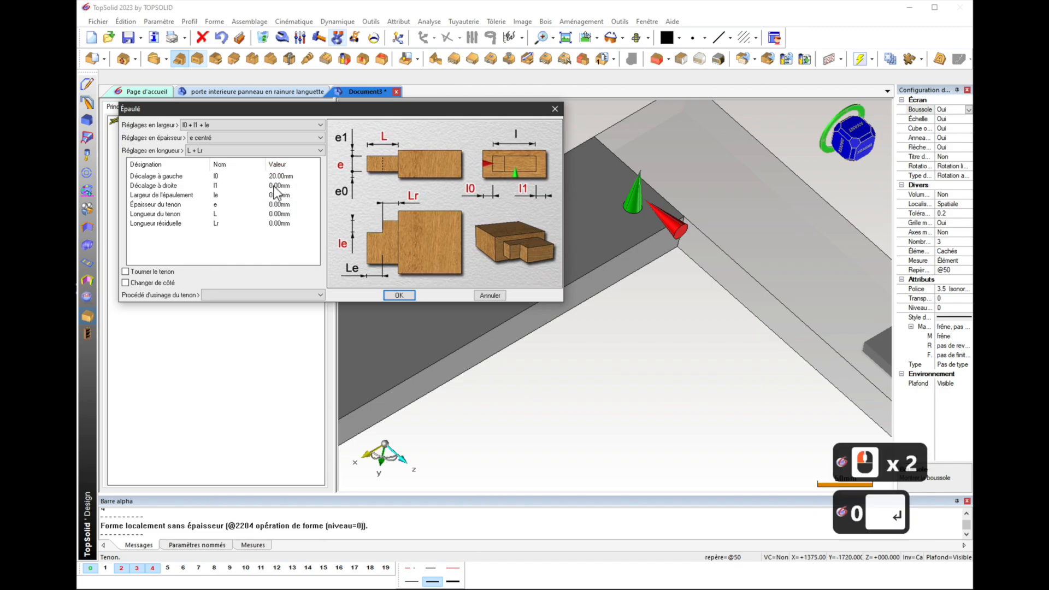
Step: Set the tenon's shoulder width to 20 mm and its thickness to 12 mm
left_click(275, 195)
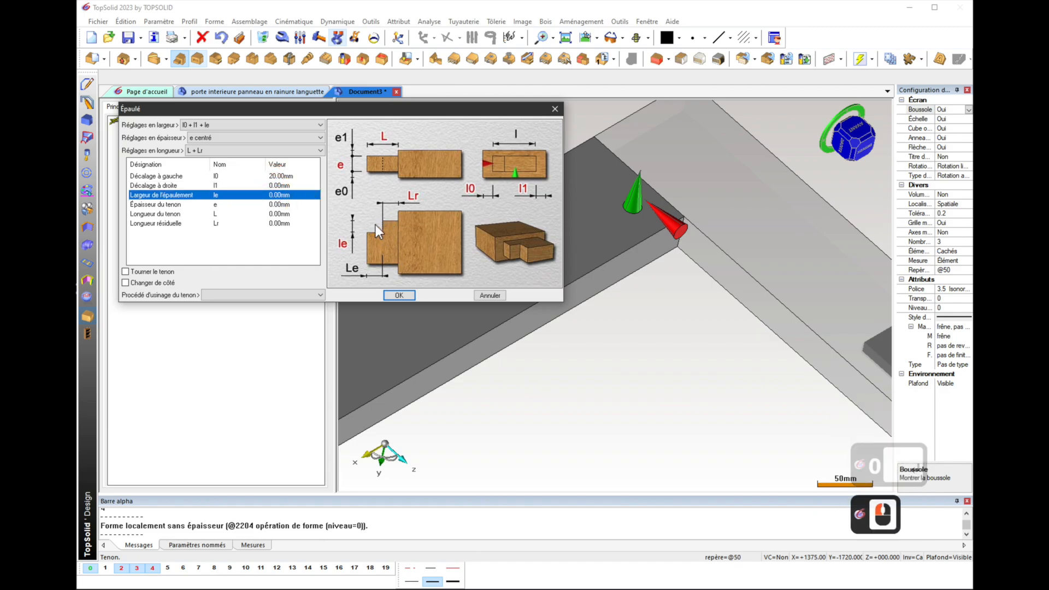
double_click(281, 195)
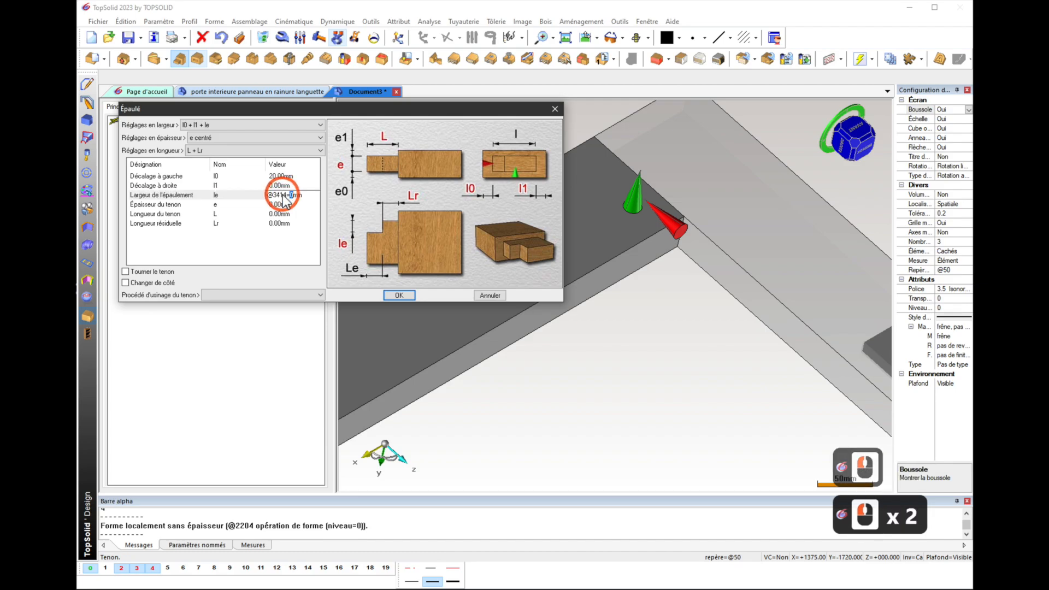
type("20")
key("Return")
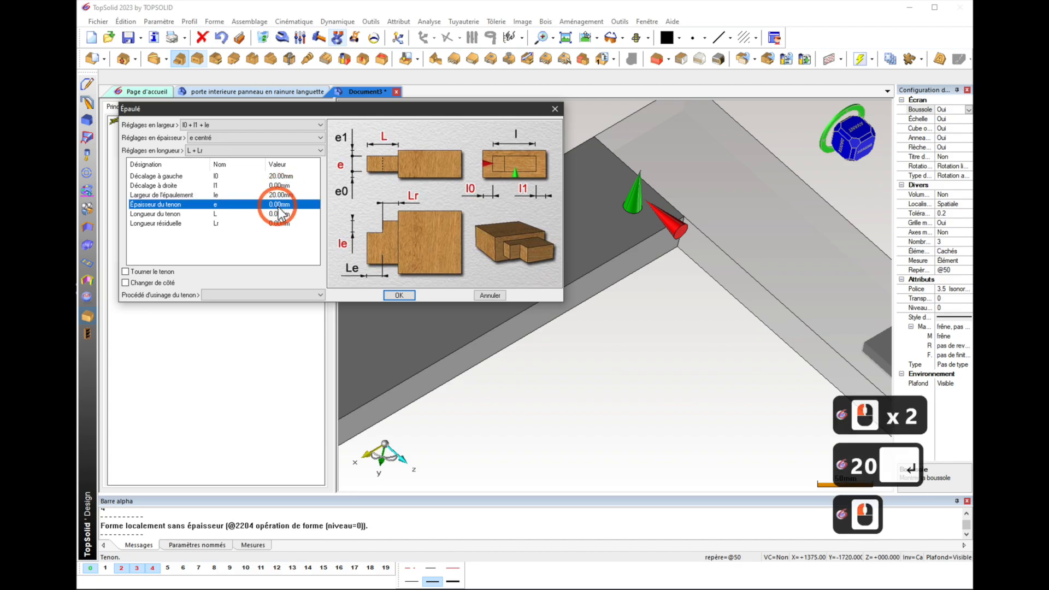
double_click(281, 204)
type("12")
key("Return")
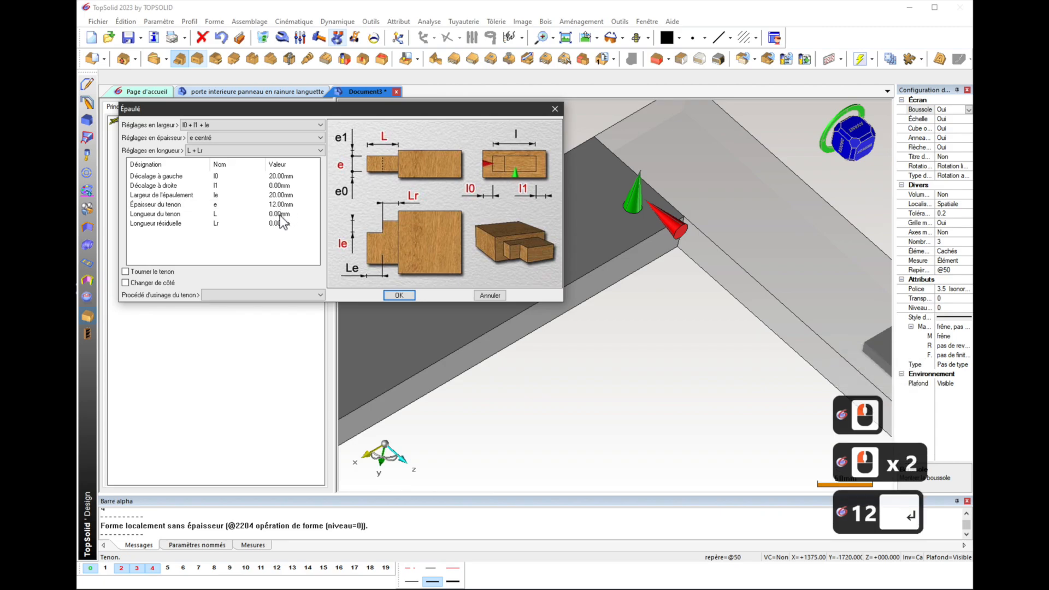
Step: Set the tenon length to 80 mm and the residual length to 20 mm, and create the shouldered tenon
double_click(280, 214)
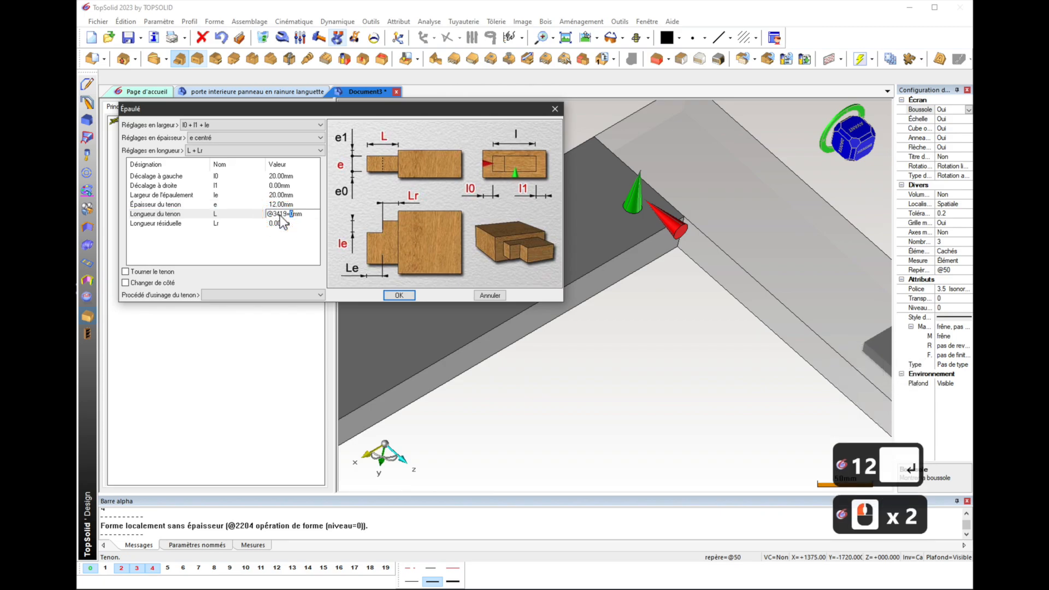
type("80")
key("Return")
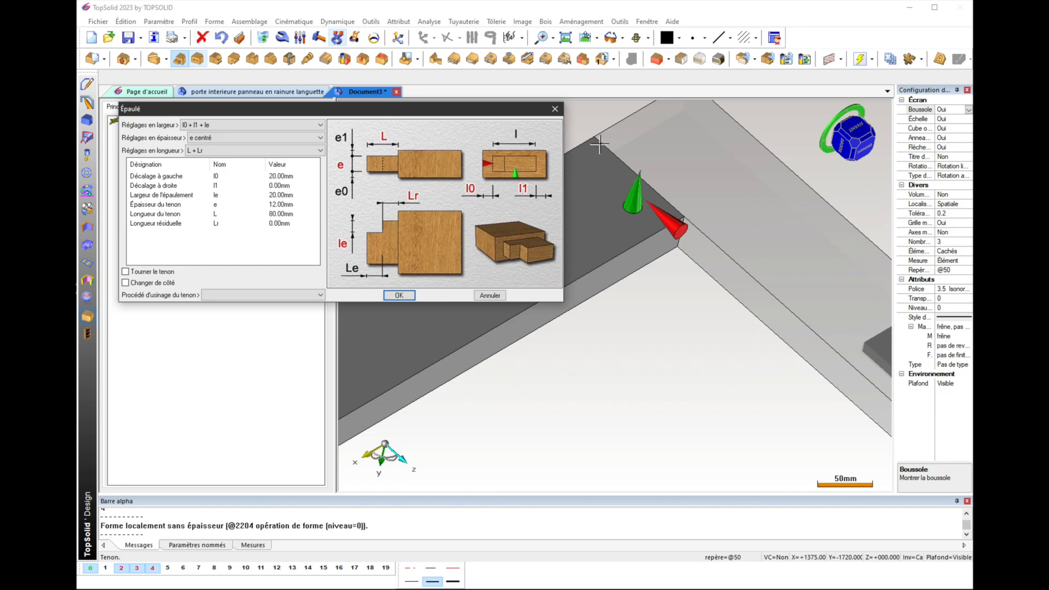
double_click(280, 225)
type("20")
key("Return")
left_click(414, 296)
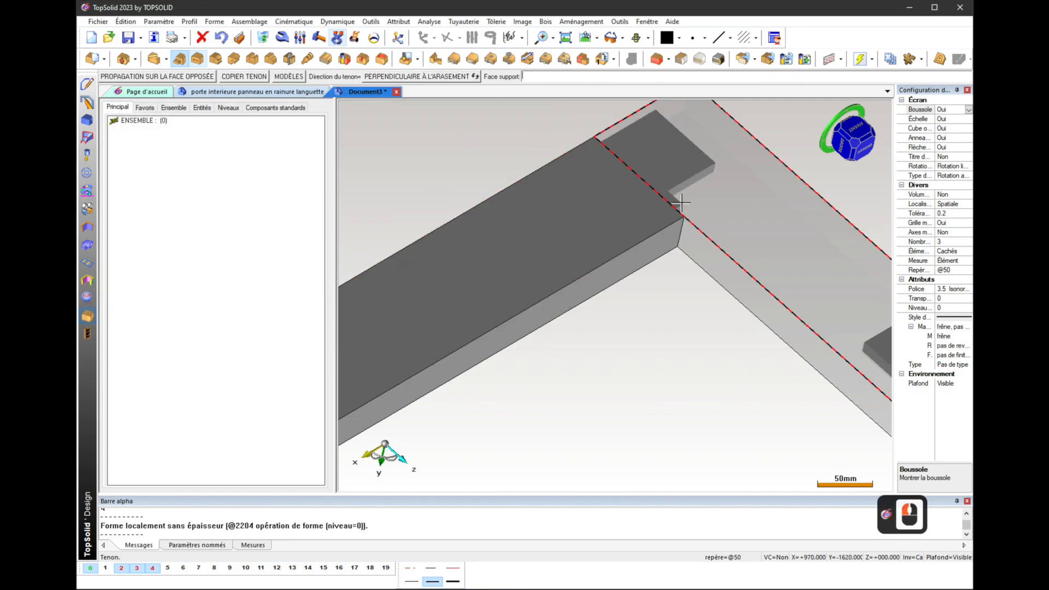
Step: Propagate the shouldered tenon to the opposite end face of the rail
scroll(680, 203, "up", 3)
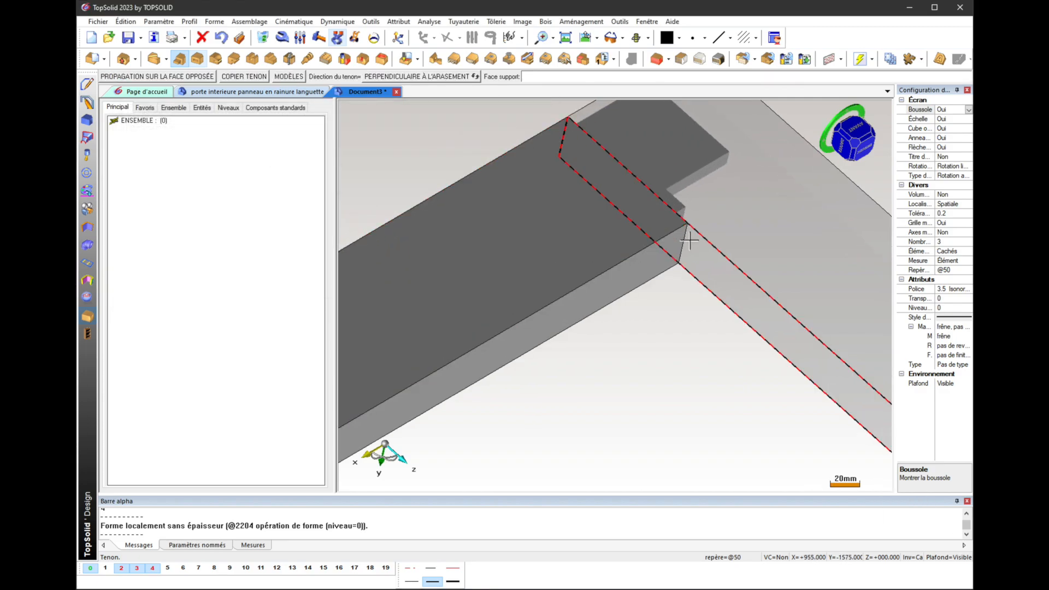
scroll(680, 211, "down", 3)
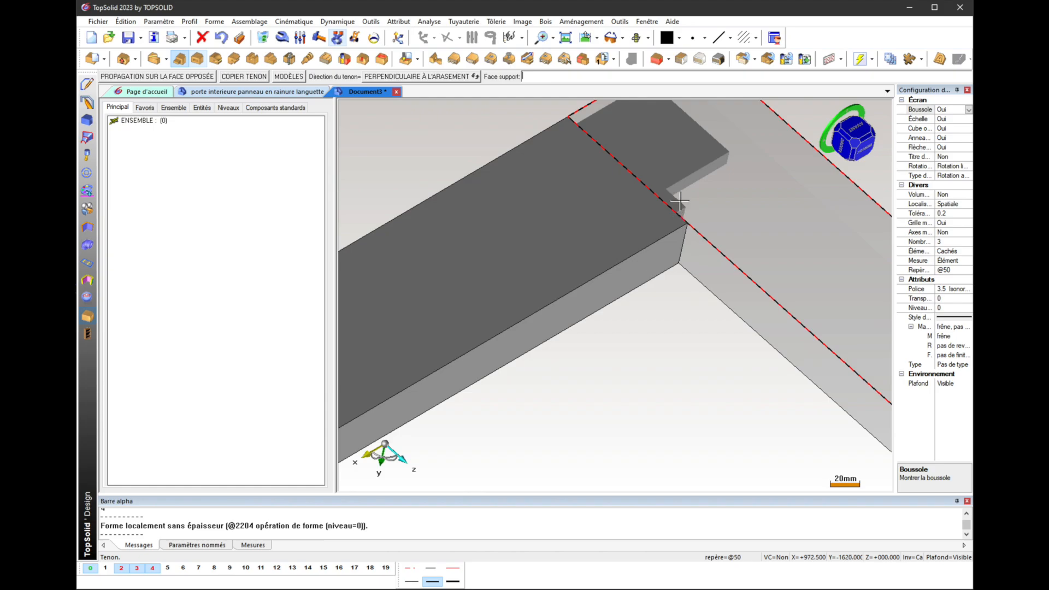
scroll(594, 315, "down", 1)
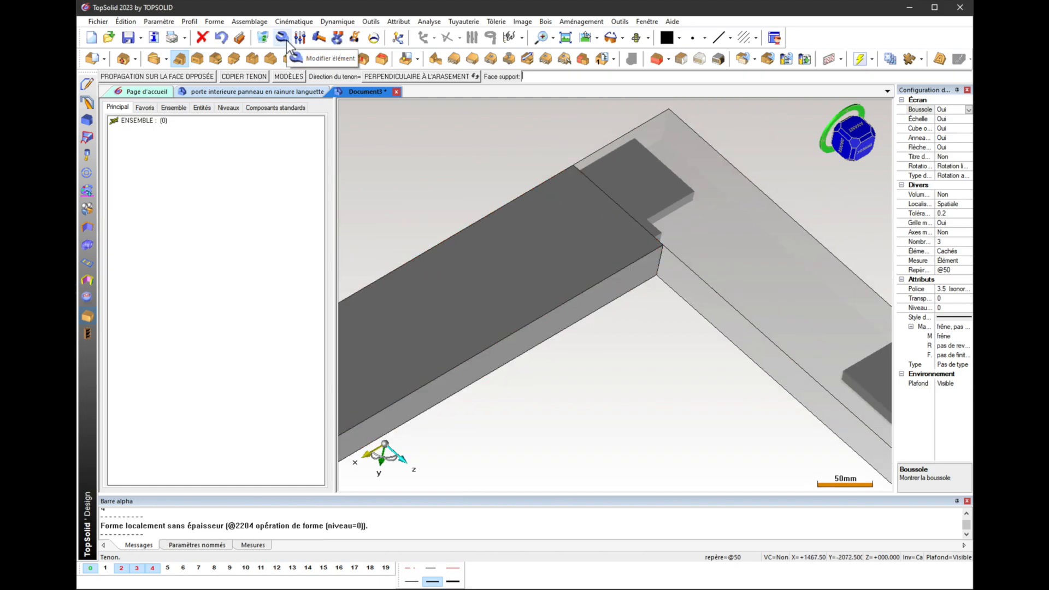
scroll(601, 194, "down", 2)
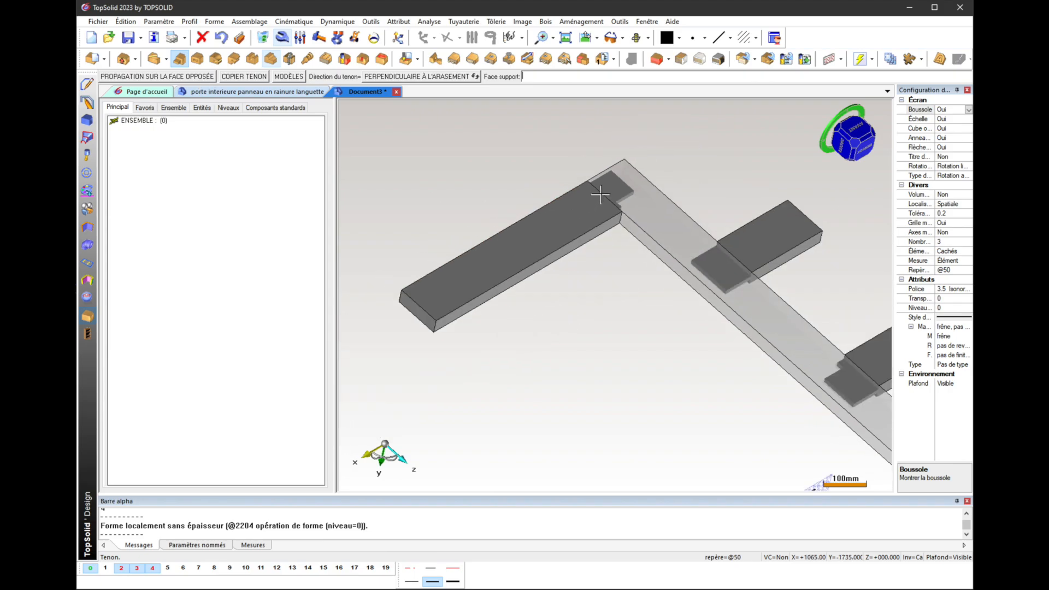
left_click(198, 76)
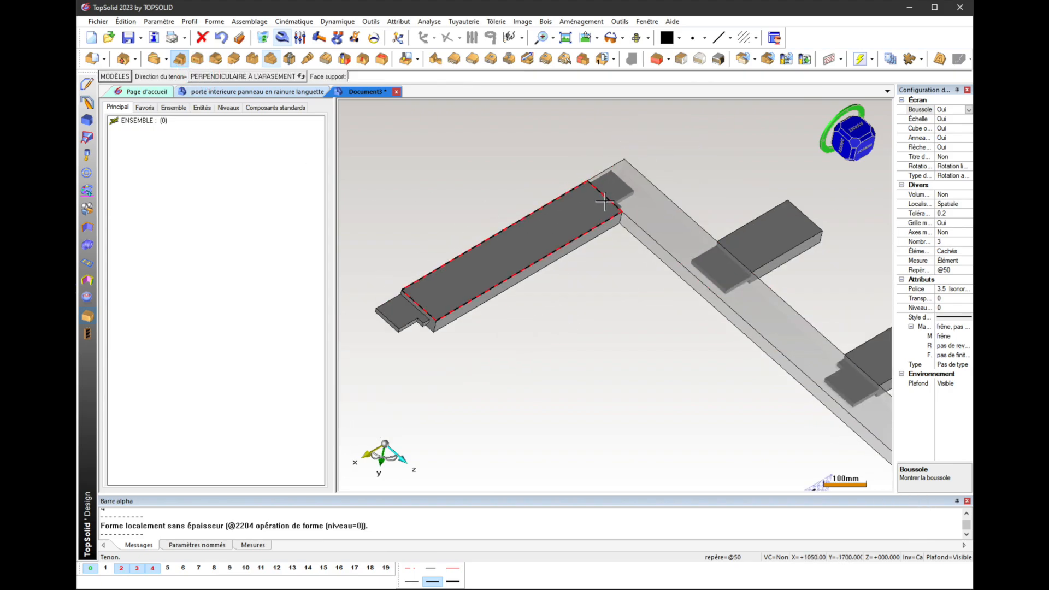
Step: Modify the tenon at the stile joint so that its shoulder changes side (Changer de côté)
scroll(634, 202, "up", 2)
left_click(282, 37)
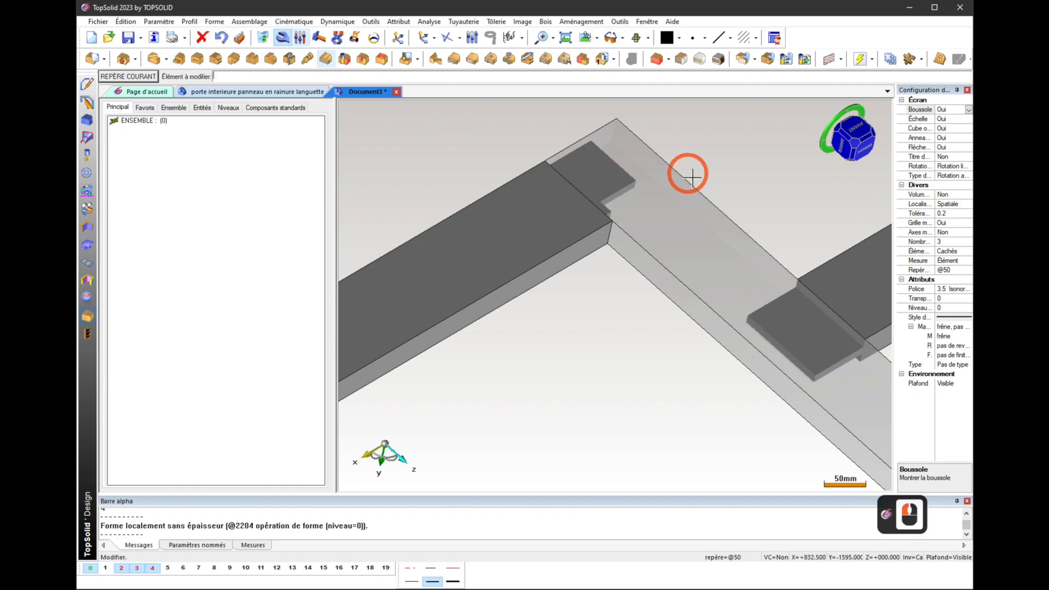
left_click(628, 193)
left_click(105, 76)
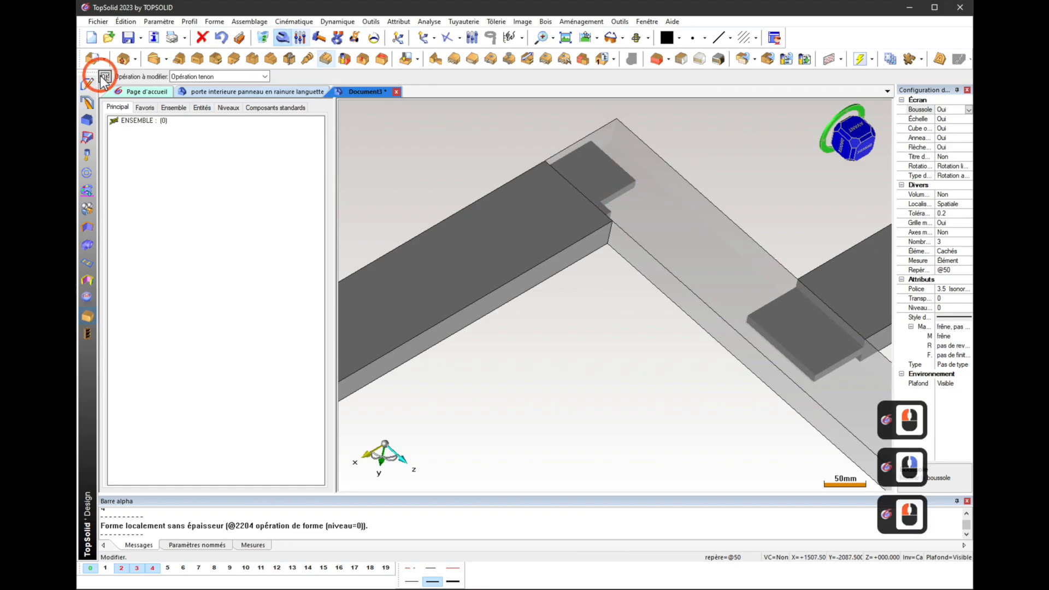
left_click(115, 77)
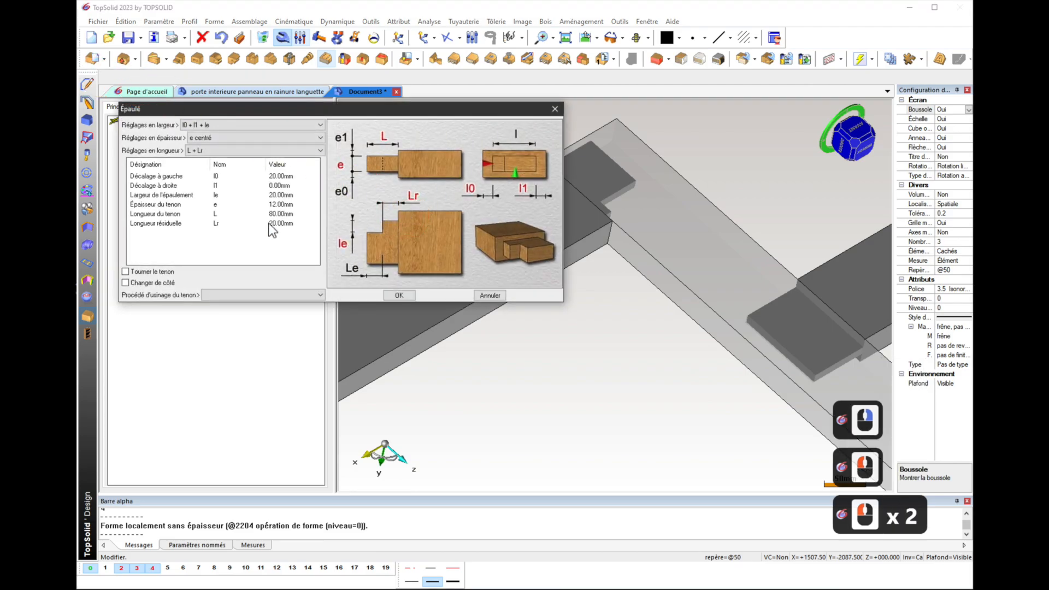
left_click(149, 283)
left_click(399, 295)
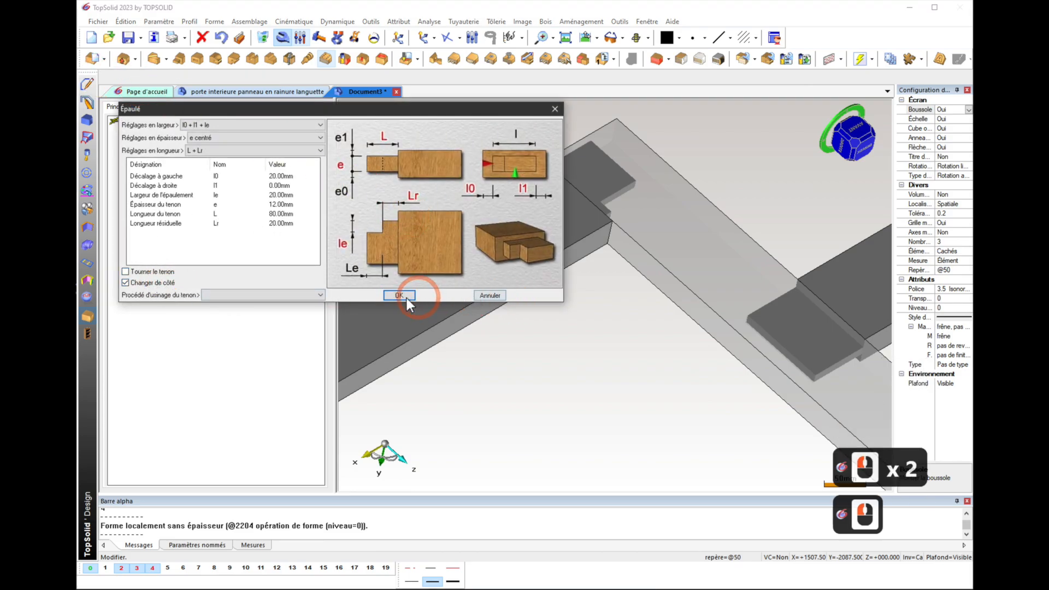
scroll(555, 171, "up", 4)
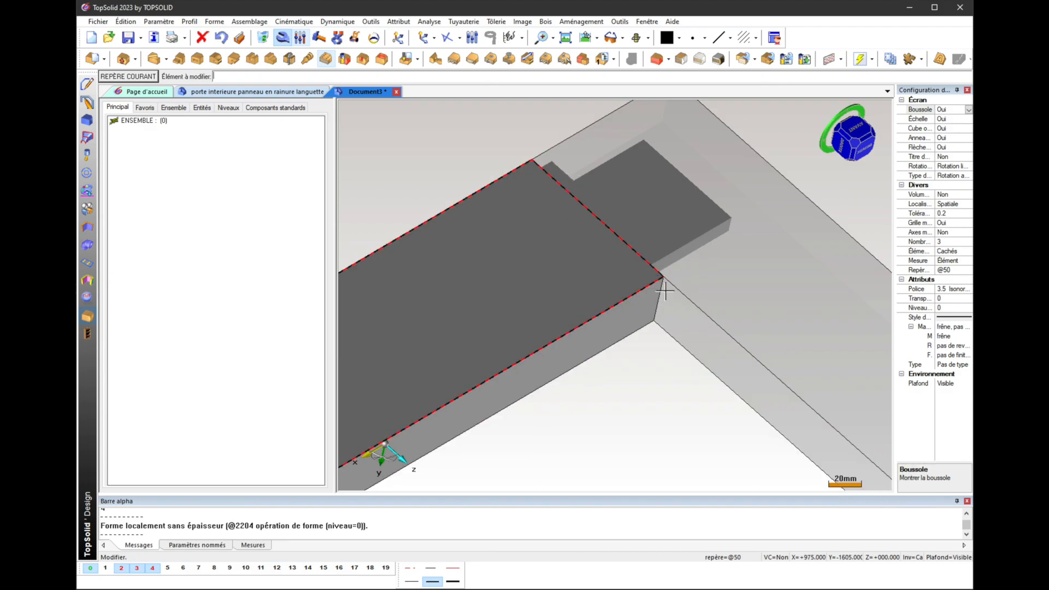
scroll(670, 280, "down", 4)
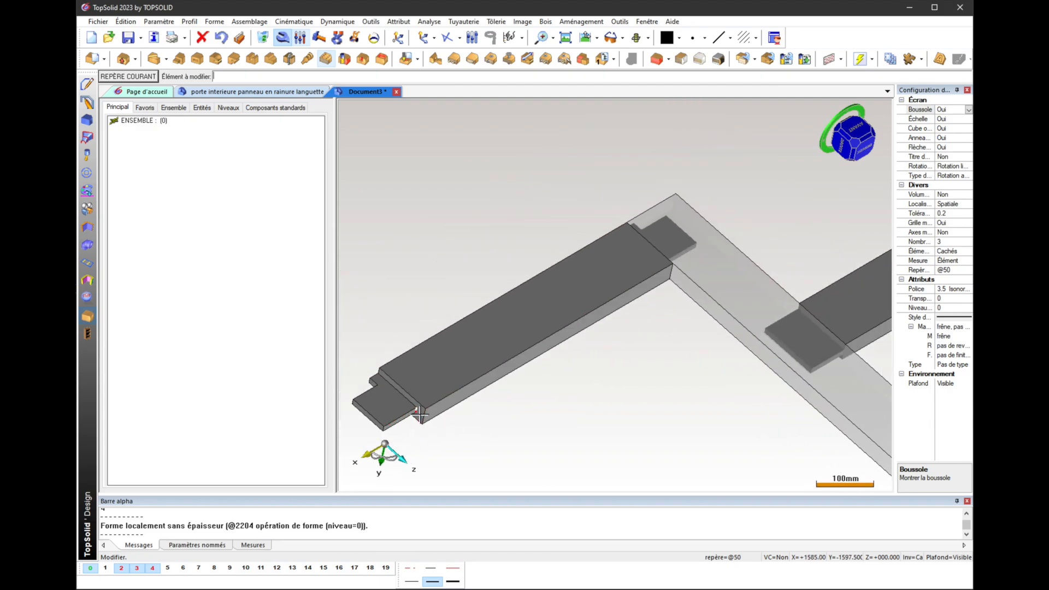
scroll(417, 412, "up", 2)
middle_click_drag(455, 379, 515, 323)
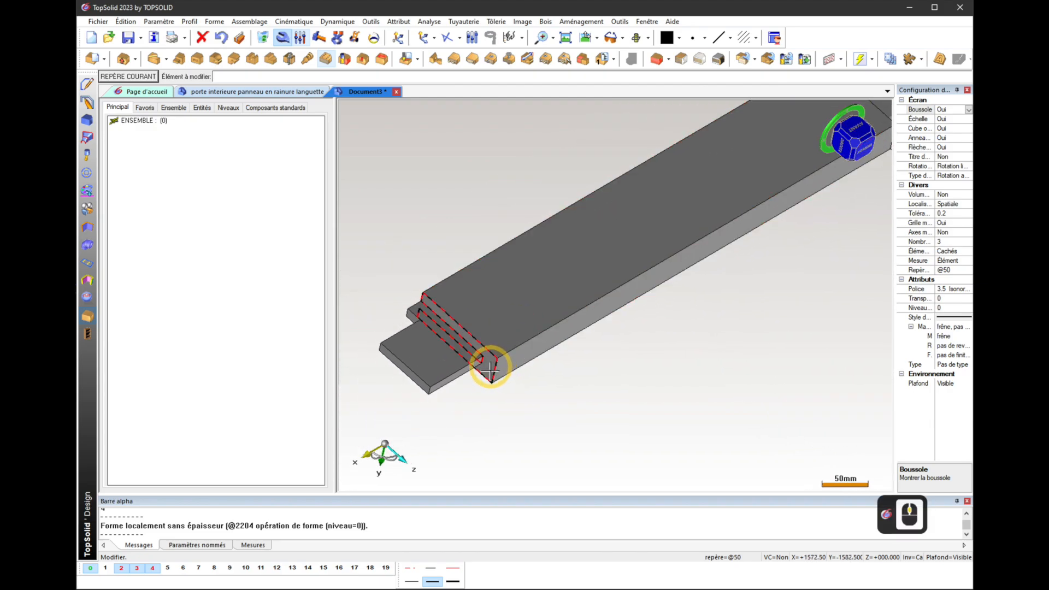
left_click(445, 305)
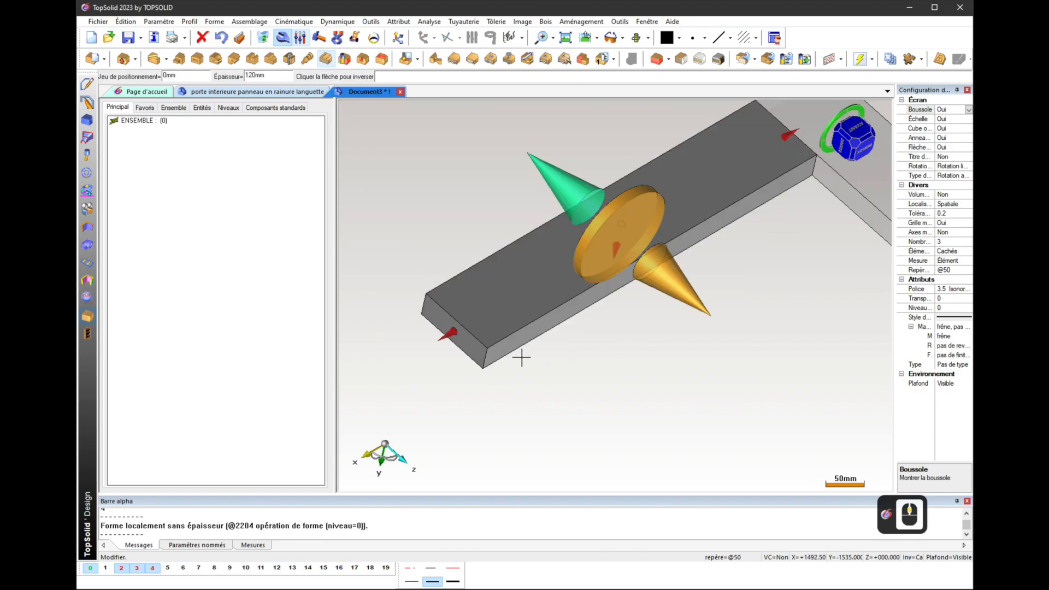
scroll(519, 357, "up", 1)
key("Escape")
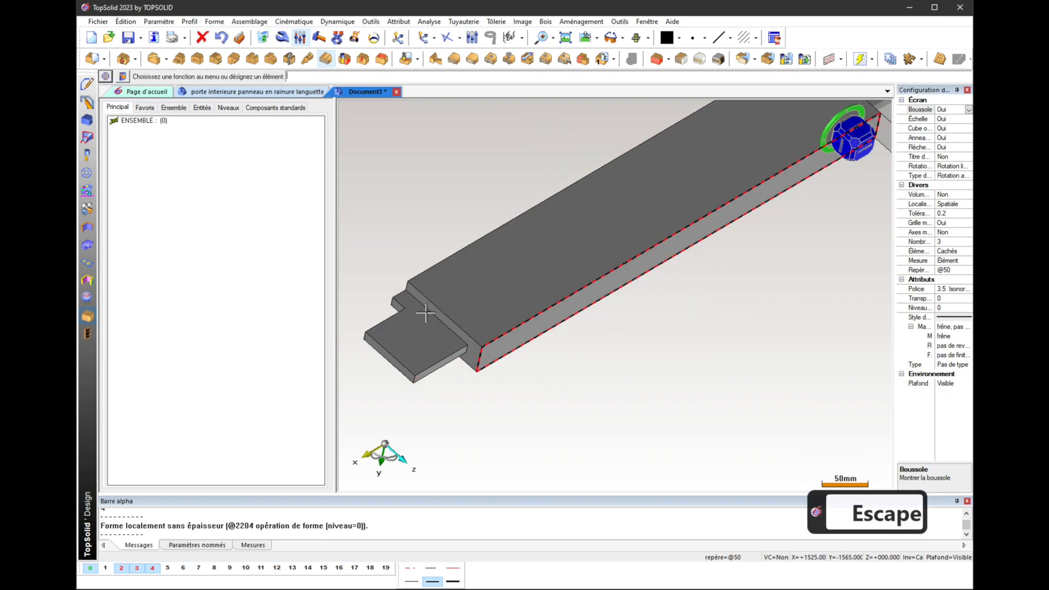
Step: Cut a centred groove along the end rail's inner edge with a 20 mm offset, 12 mm width and 20 mm depth
left_click(253, 58)
left_click(508, 316)
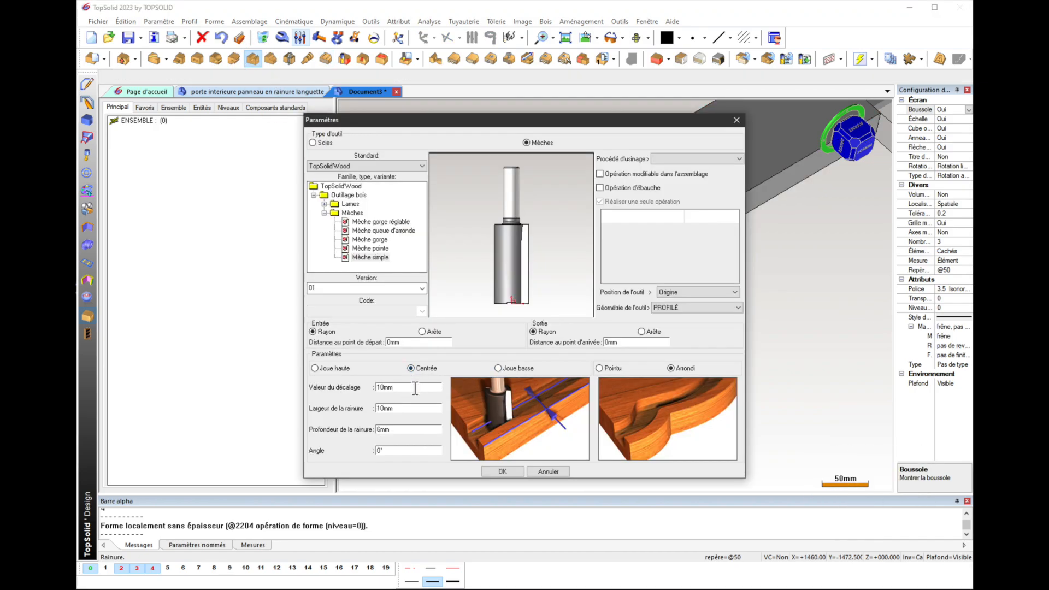
double_click(415, 388)
type("20")
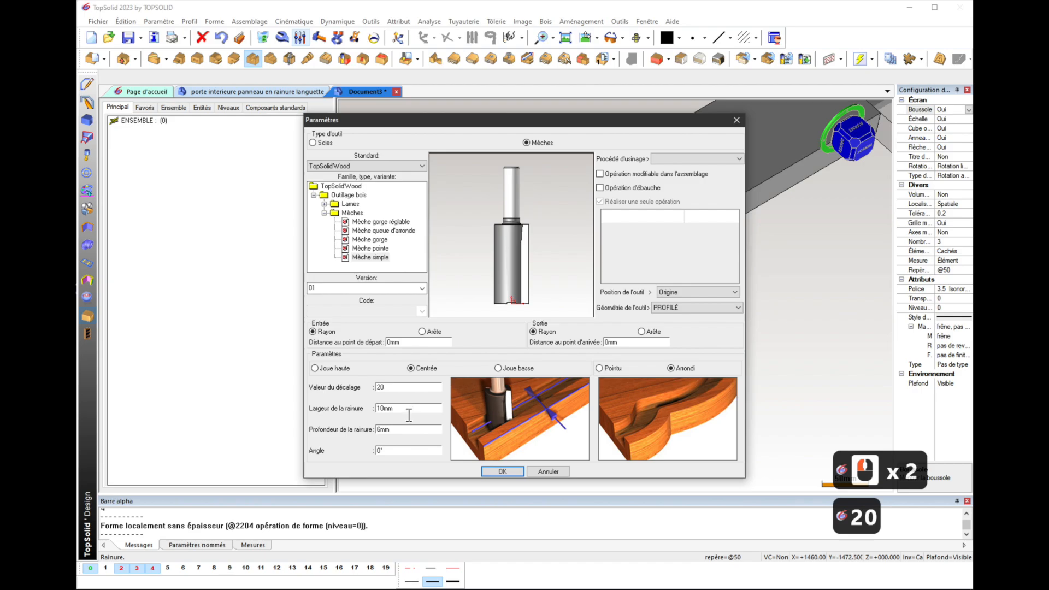
triple_click(405, 409)
type("12")
triple_click(412, 429)
type("20")
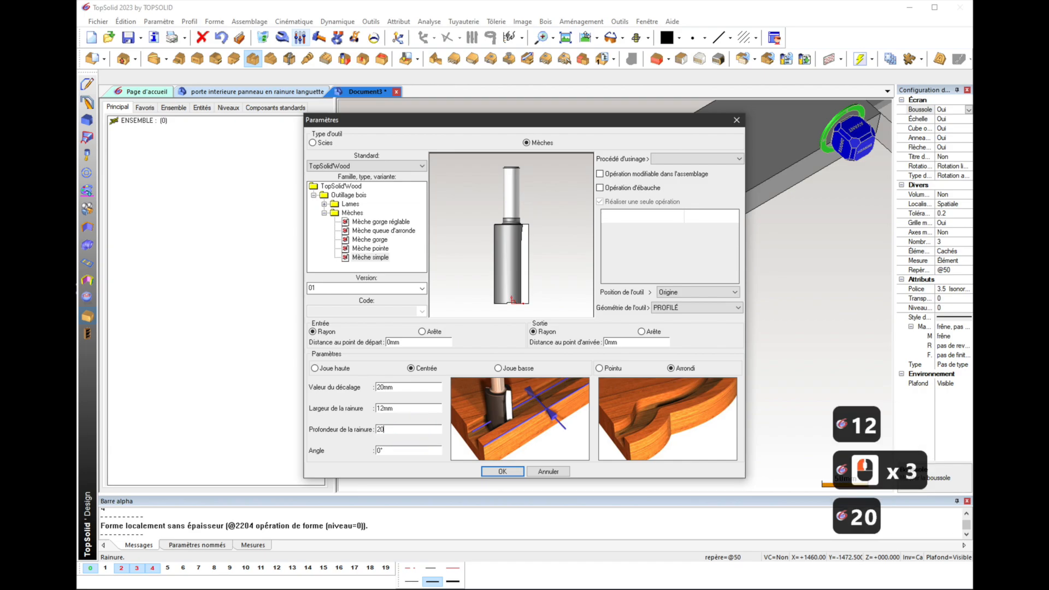
key("Return")
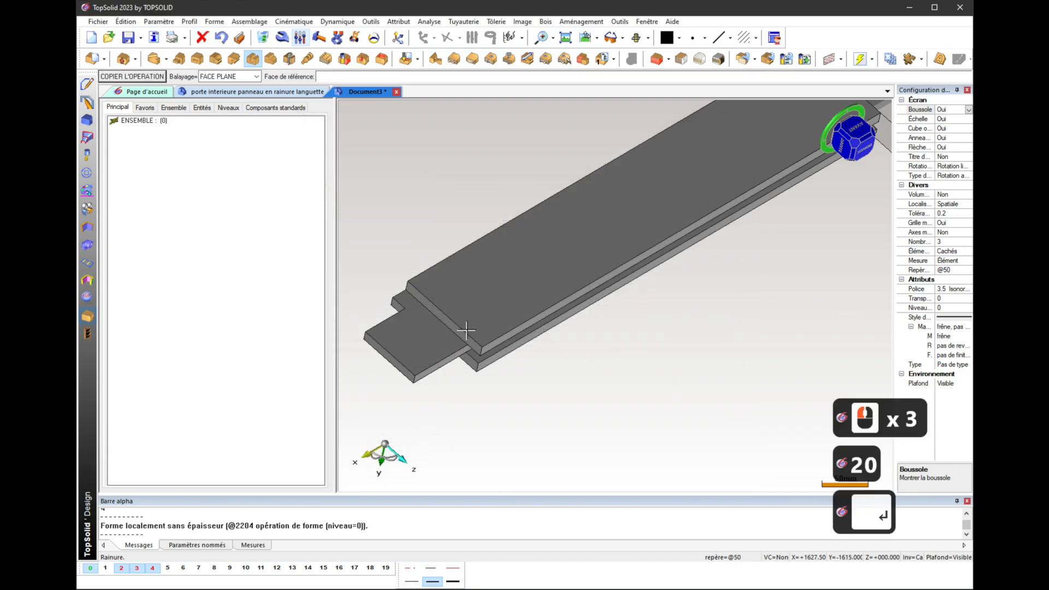
Step: Open the end rail for editing in the construction tree and expand its groove operation (rainure)
scroll(468, 351, "up", 1)
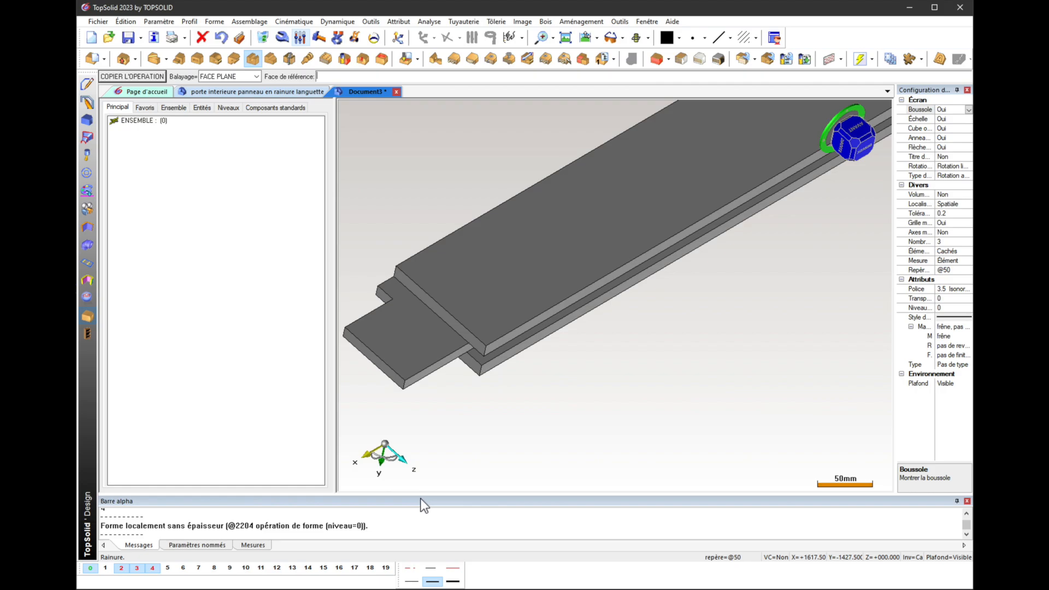
right_click(212, 201)
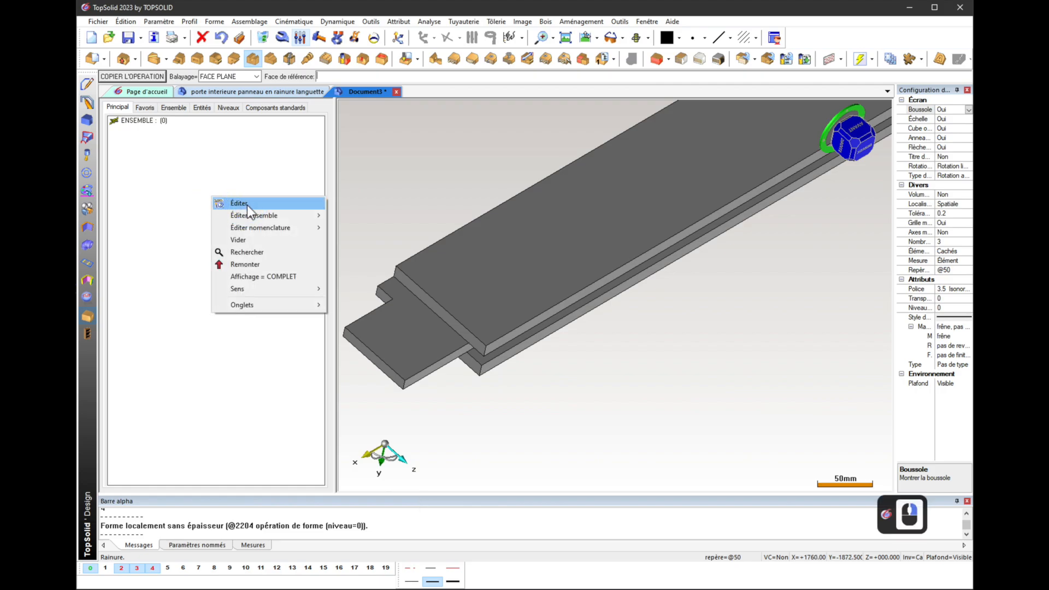
left_click(247, 205)
left_click(469, 260)
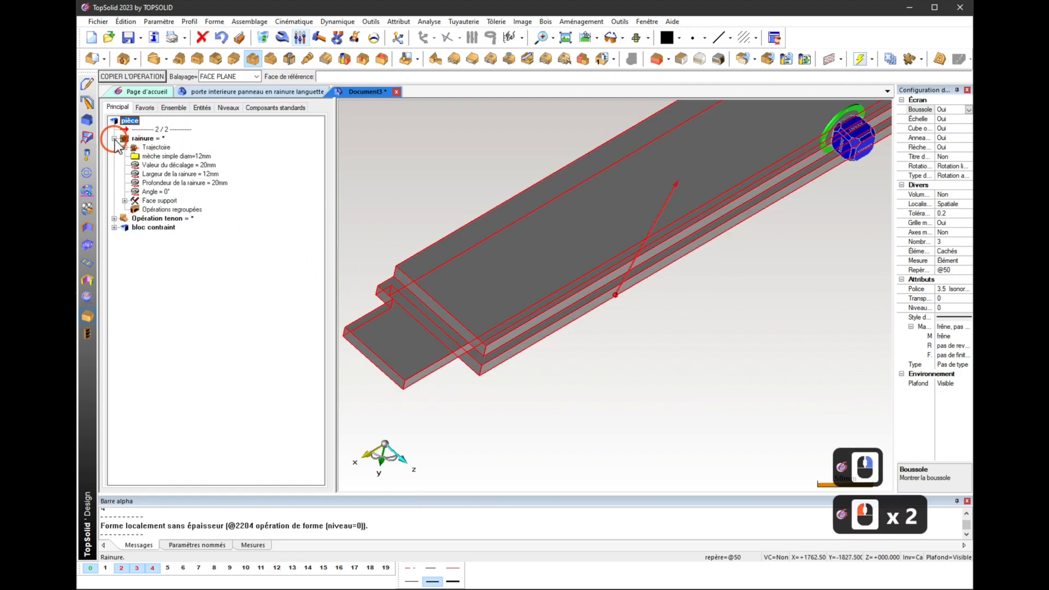
key("Escape")
Step: Set the rail groove's depth to 17 mm and examine the groove's end beside the tenon
double_click(221, 184)
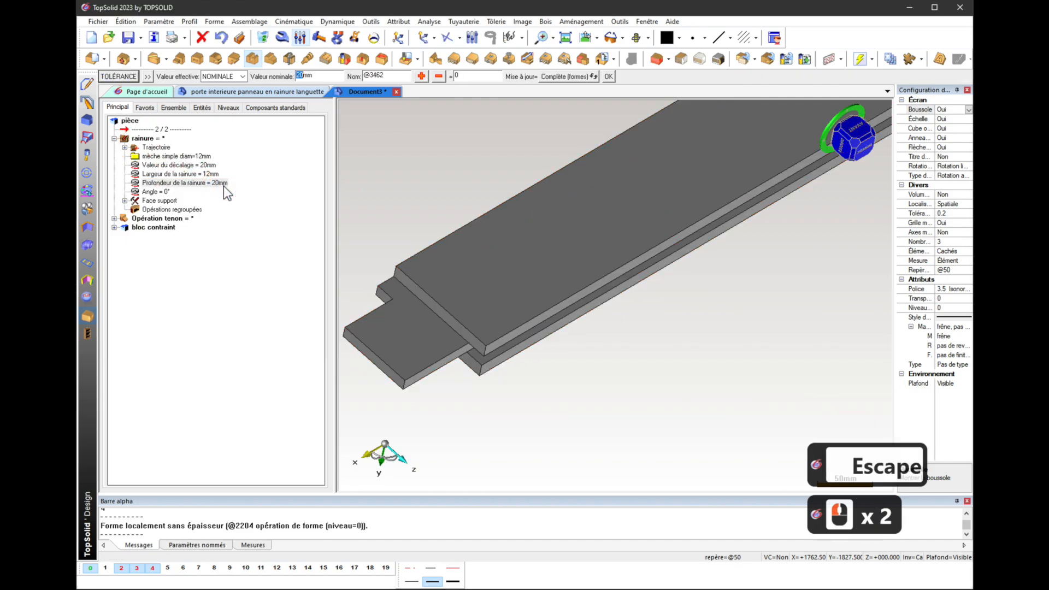
type("17")
key("Return")
scroll(464, 365, "up", 5)
scroll(465, 364, "down", 2)
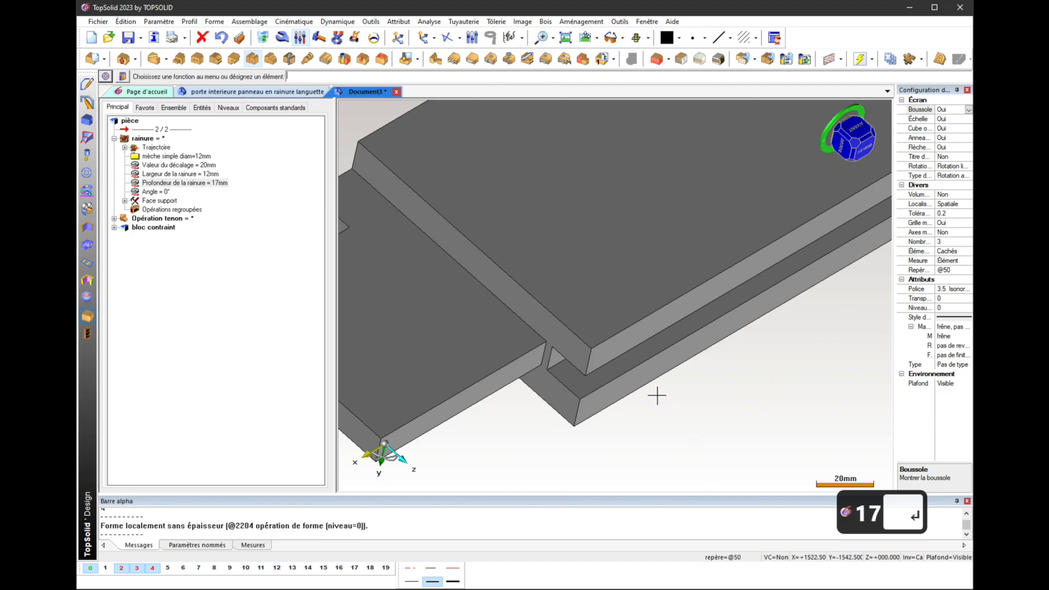
scroll(657, 393, "down", 2)
left_click(573, 311)
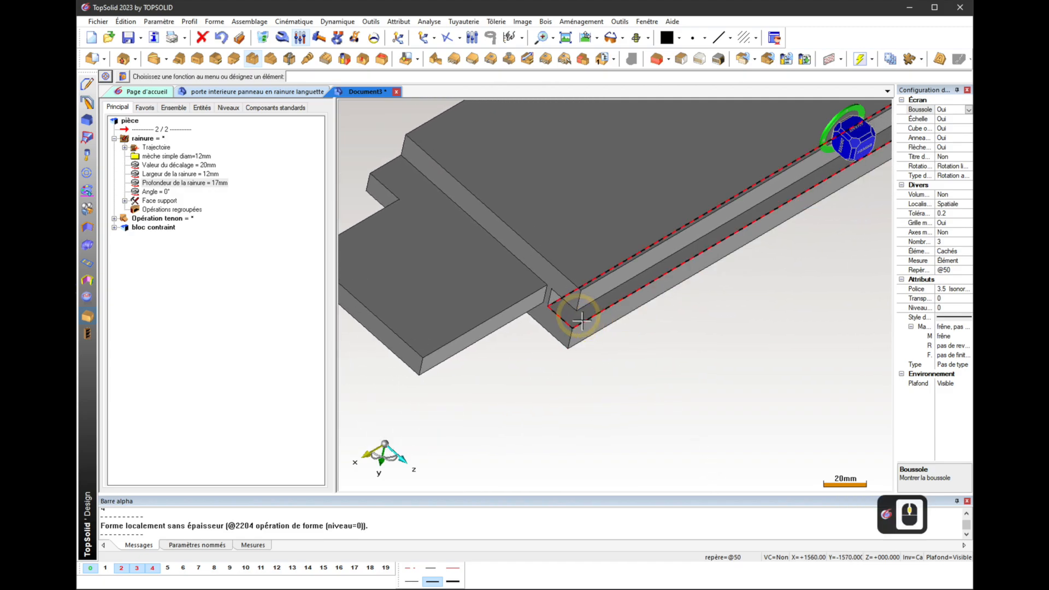
Step: Set the rail groove's depth to 20 mm
double_click(213, 184)
type("20")
key("Return")
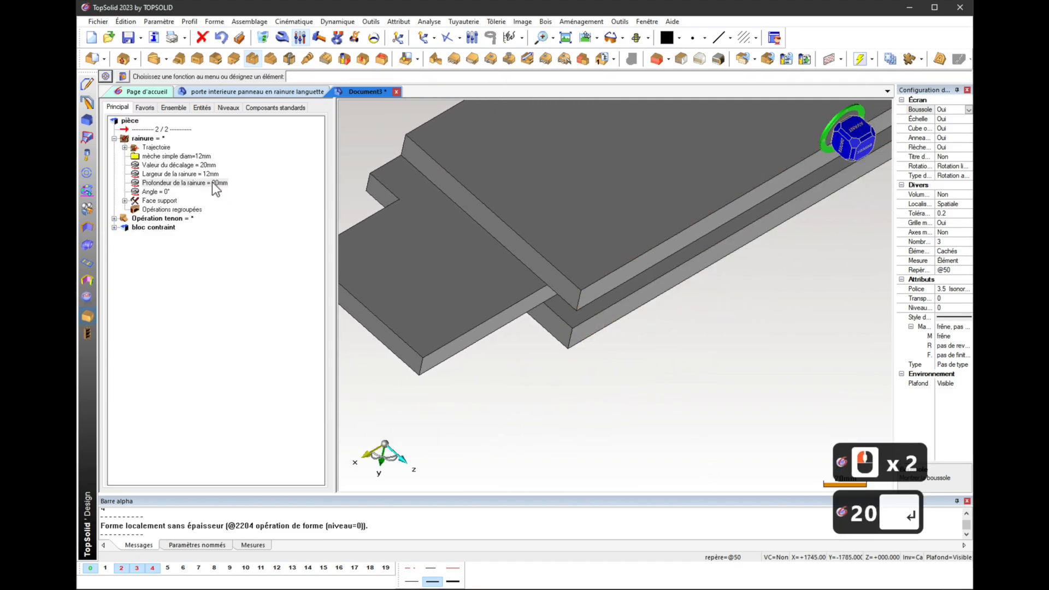
Step: Try a depth of 21 mm for the rail groove and accept the update summary
double_click(216, 186)
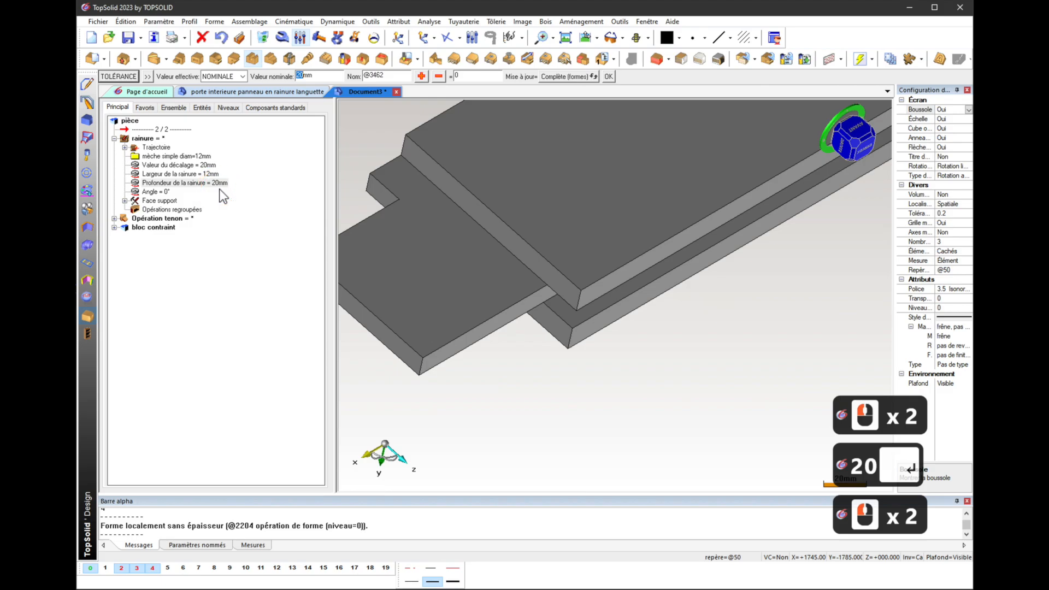
type("21")
key("Return")
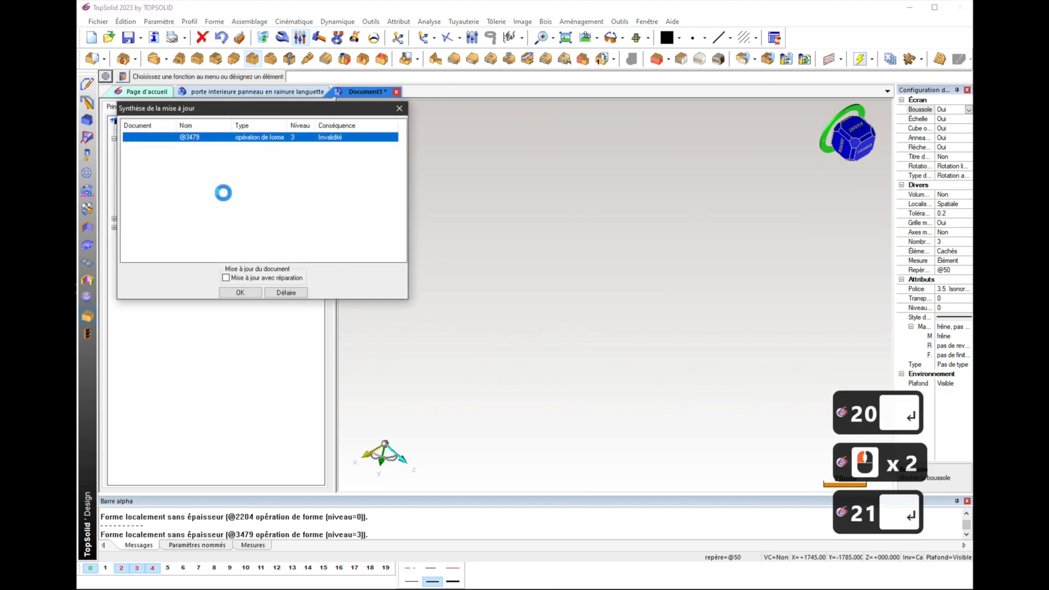
key("Return")
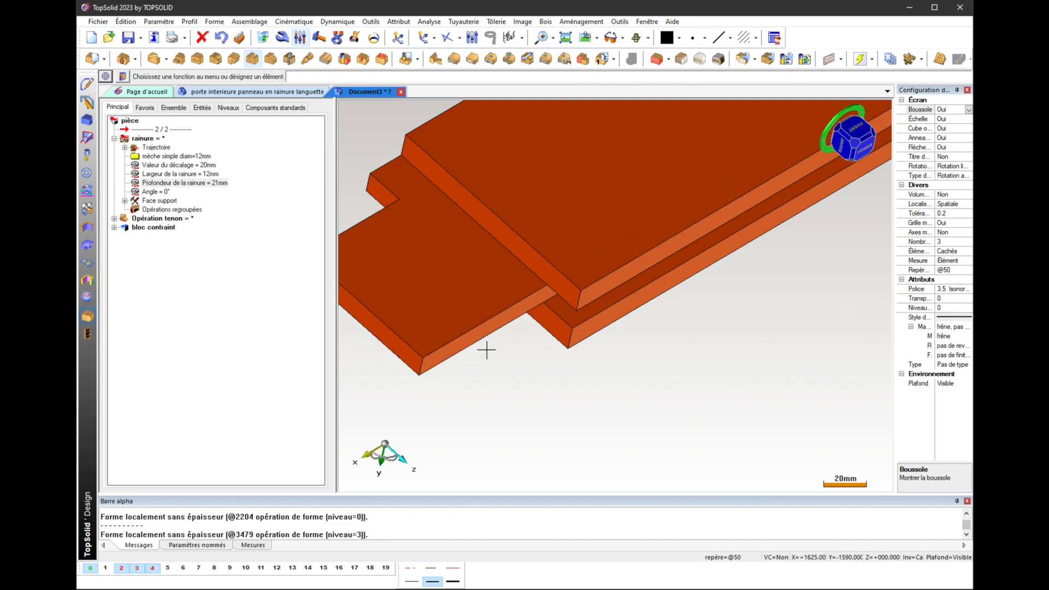
scroll(486, 349, "down", 2)
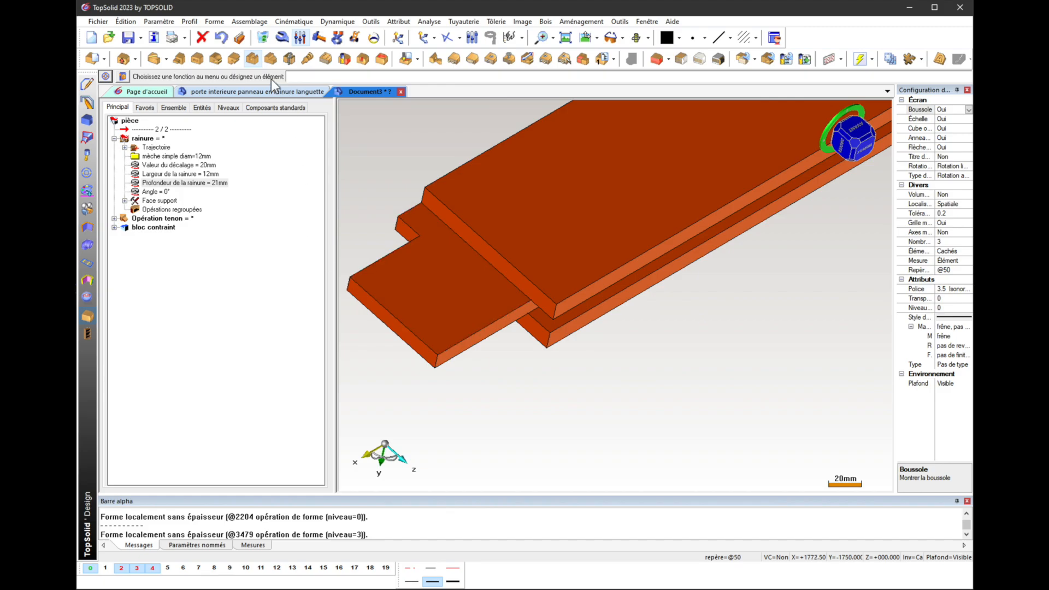
Step: Restore the rail groove's depth to 20 mm
double_click(224, 184)
type("20")
key("Return")
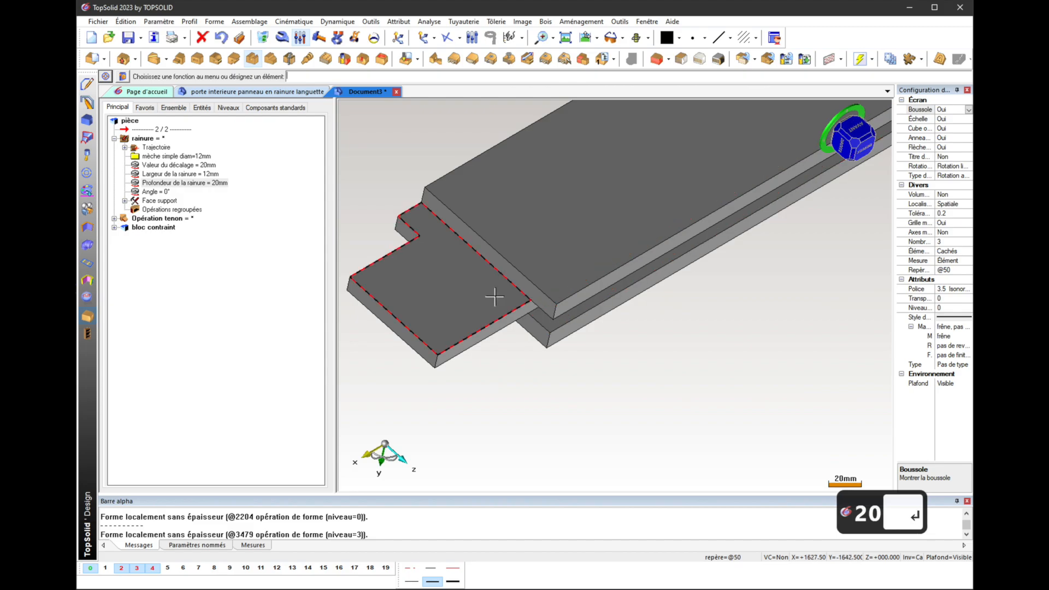
Step: Copy the rail's groove operation onto the inner edge face of the stile
scroll(493, 295, "down", 5)
scroll(704, 242, "up", 2)
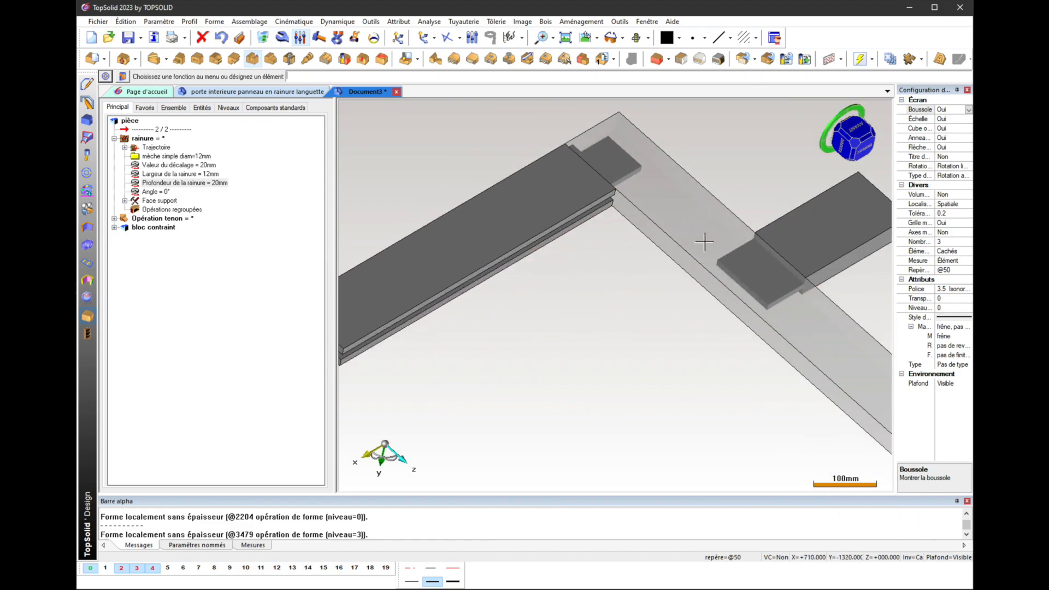
left_click(141, 138)
right_click(141, 138)
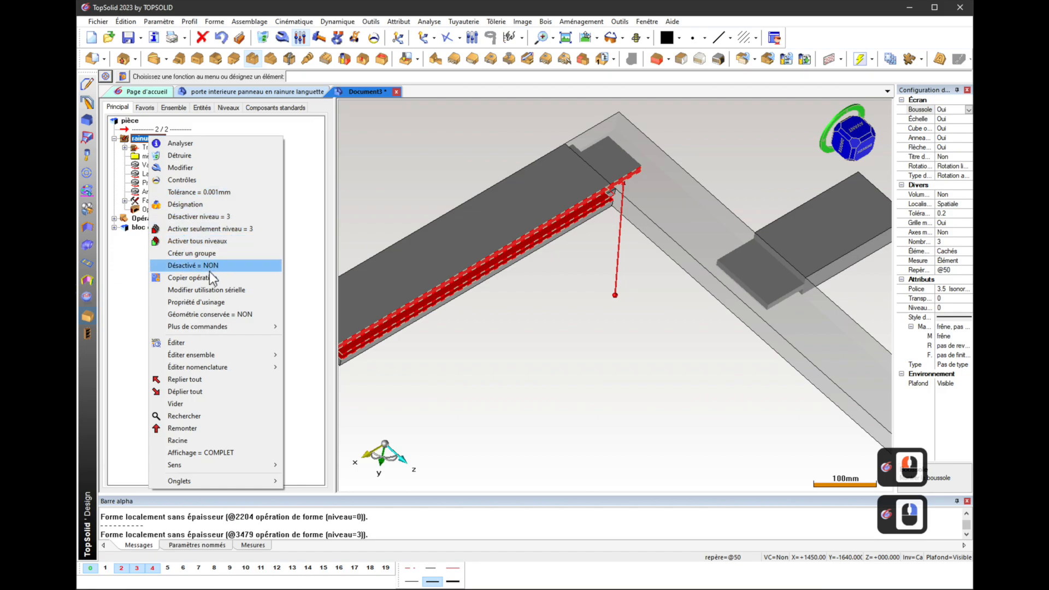
left_click(210, 278)
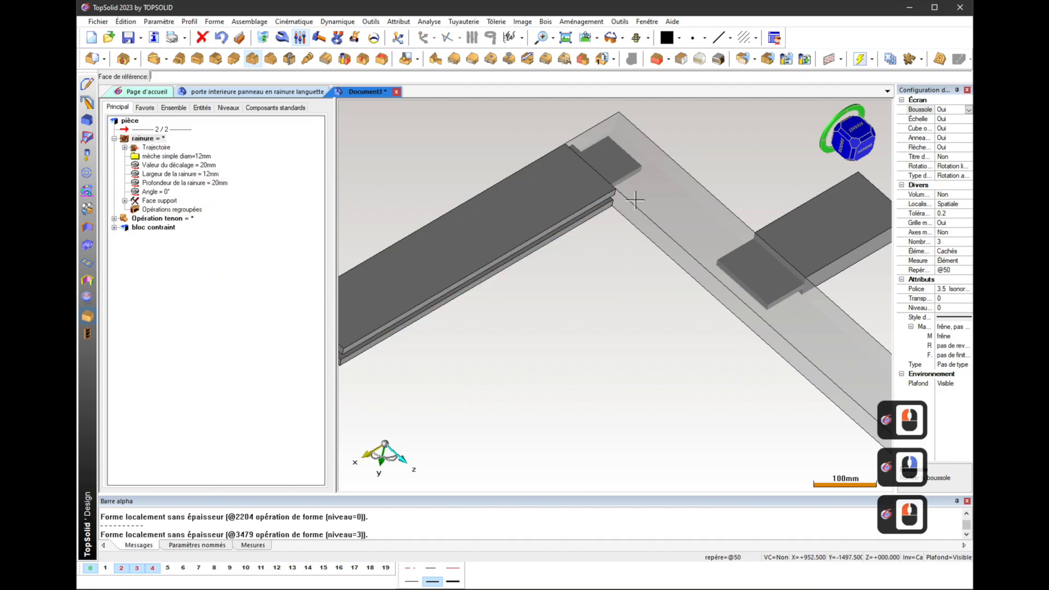
left_click(633, 226)
left_click(616, 288)
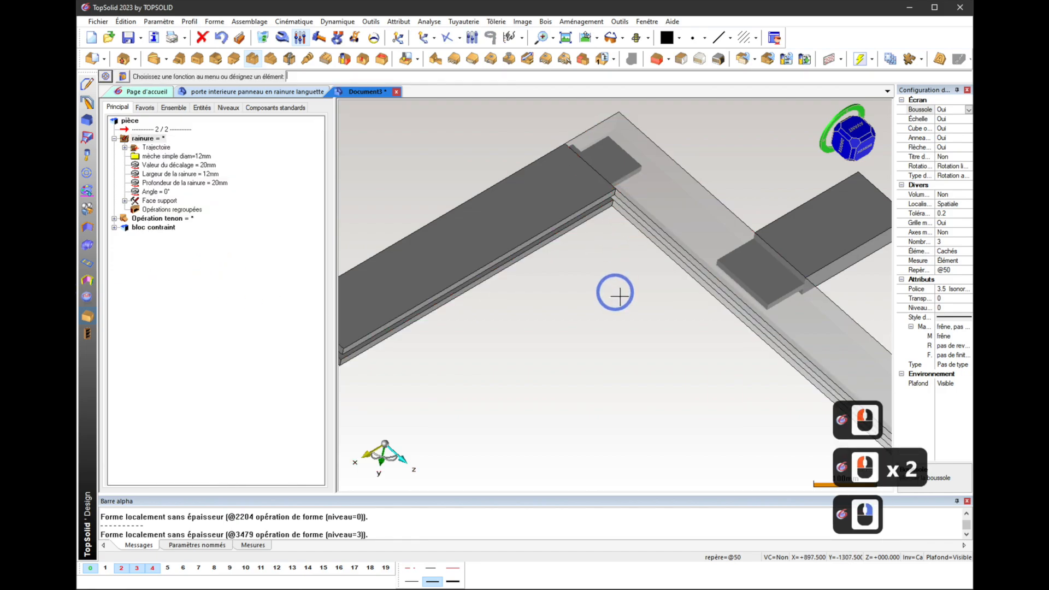
Step: Examine the groove's end on the stile and its alignment with the rail's groove from several angles
scroll(610, 213, "up", 3)
scroll(611, 206, "down", 6)
left_click_drag(612, 219, 656, 312, "ctrl")
scroll(437, 173, "up", 6)
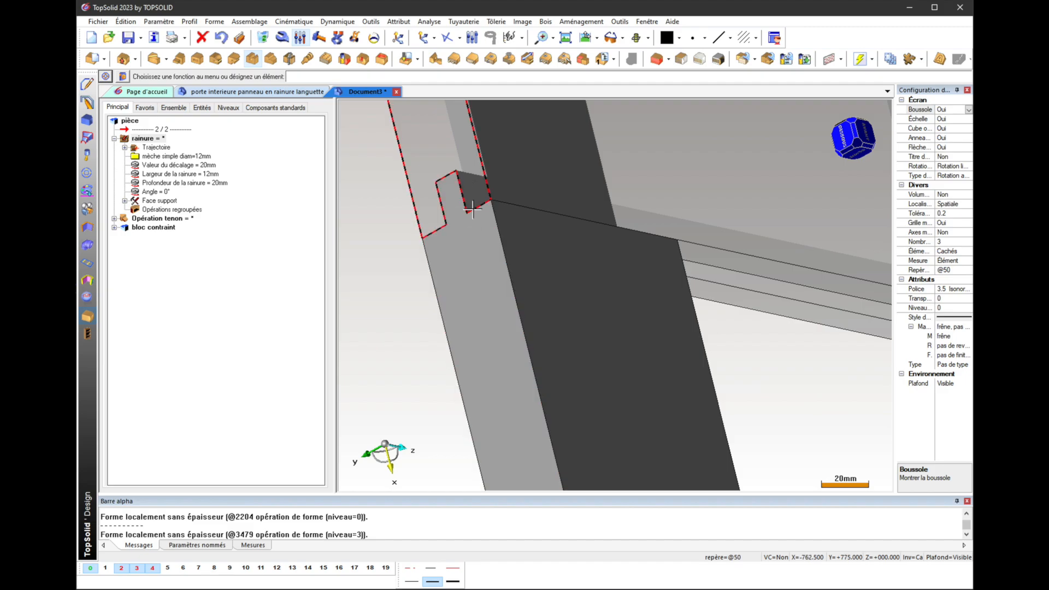
left_click_drag(568, 281, 515, 290, "ctrl")
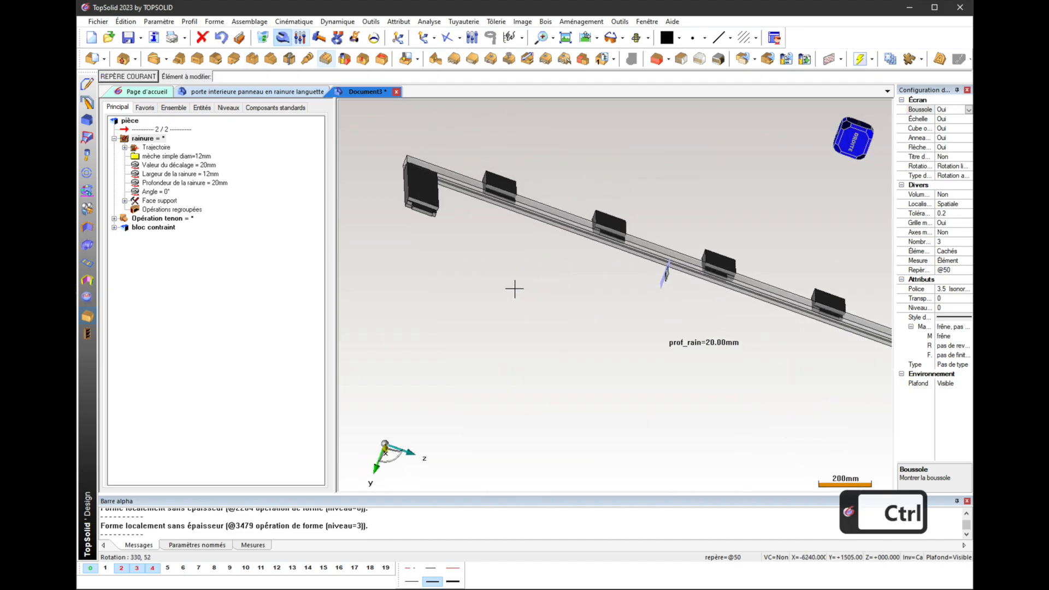
left_click_drag(704, 381, 619, 347, "ctrl")
scroll(644, 157, "up", 6)
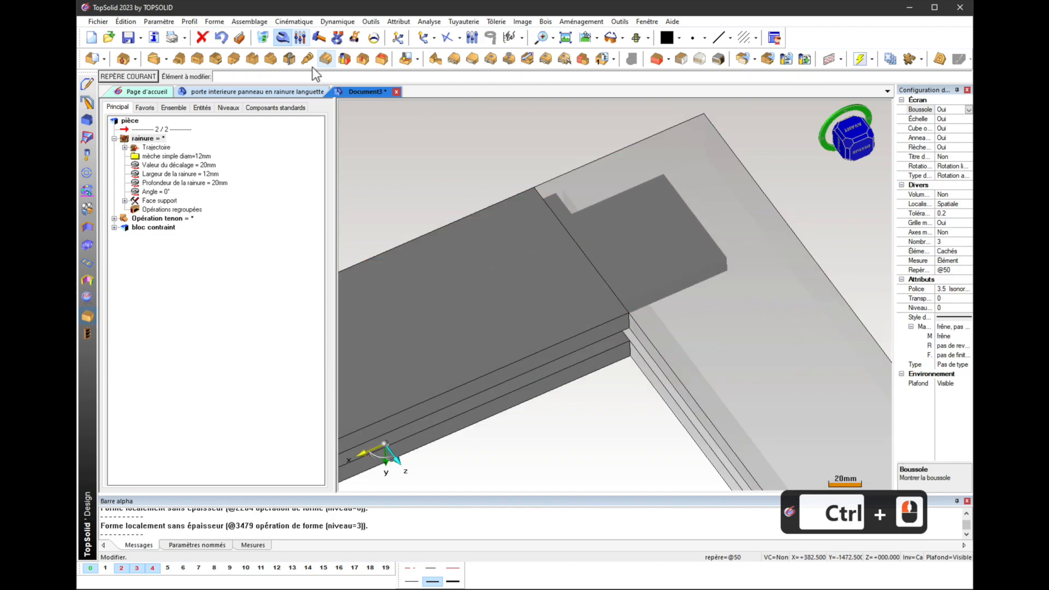
Step: Create the matching shouldered mortise in the stile from the end rail's existing tenon, keeping the default clearances
left_click(240, 65)
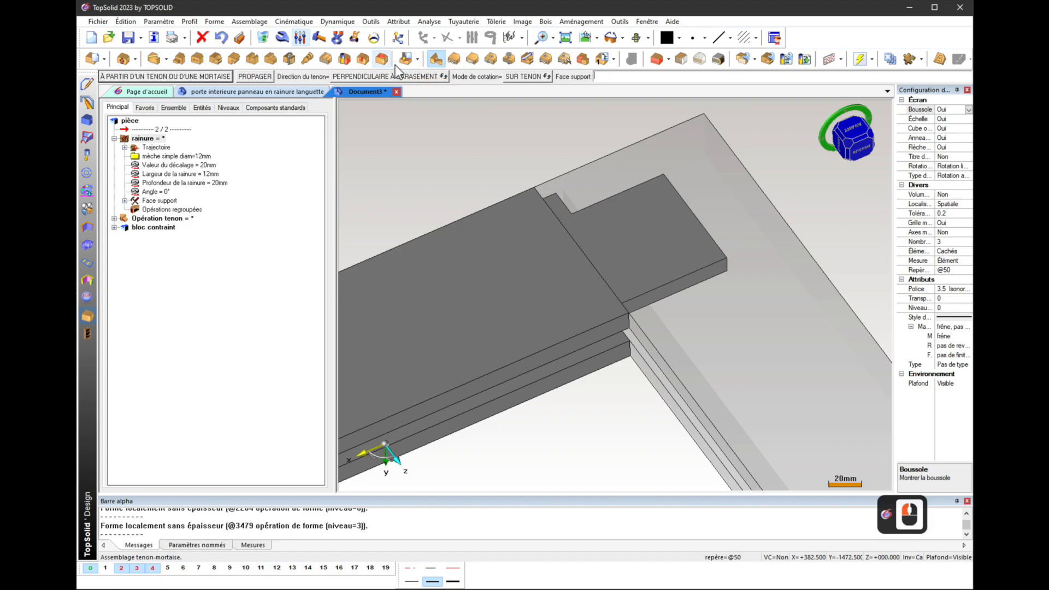
left_click(182, 80)
left_click(704, 271)
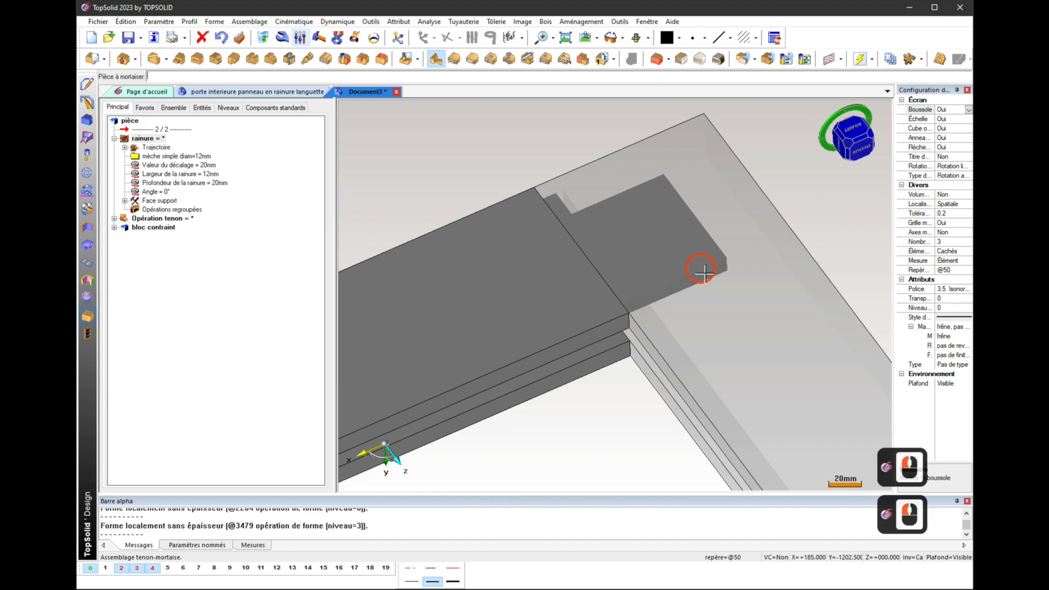
left_click(742, 212)
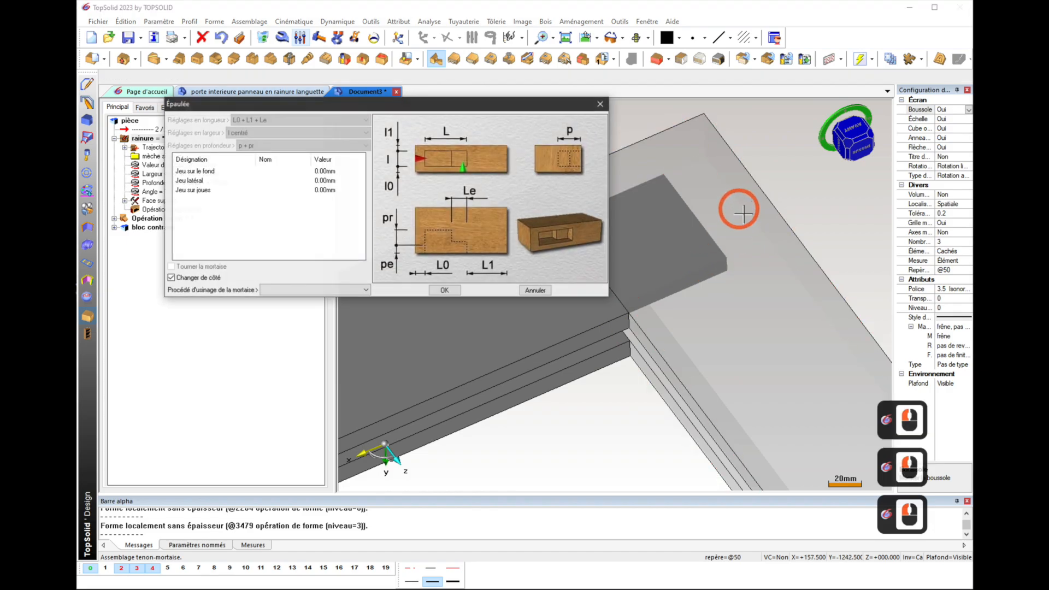
left_click(445, 291)
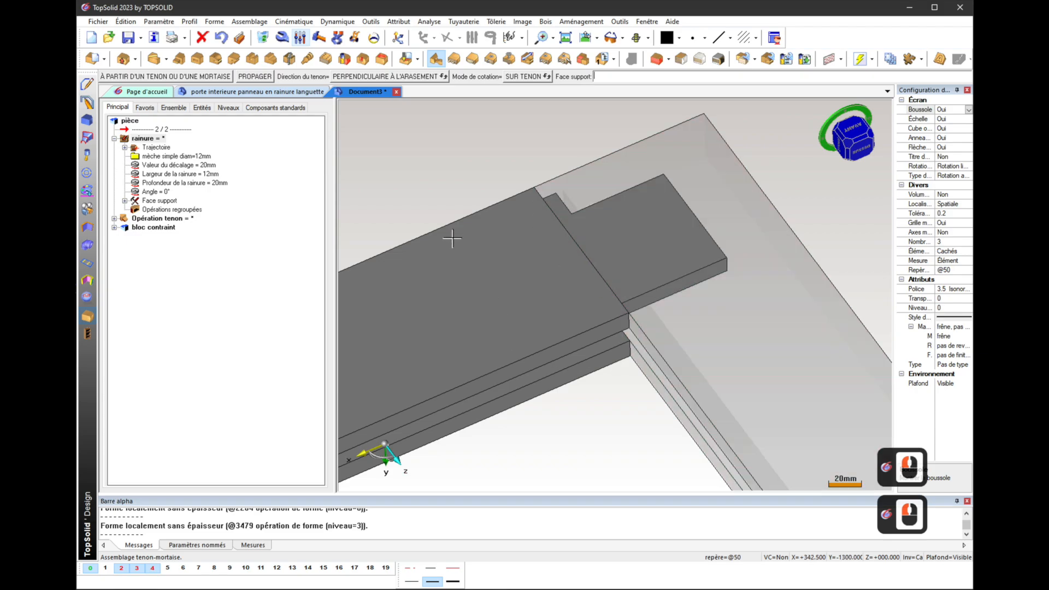
left_click(136, 567)
left_click_drag(417, 447, 475, 433, "ctrl")
scroll(430, 446, "down", 5, "ctrl")
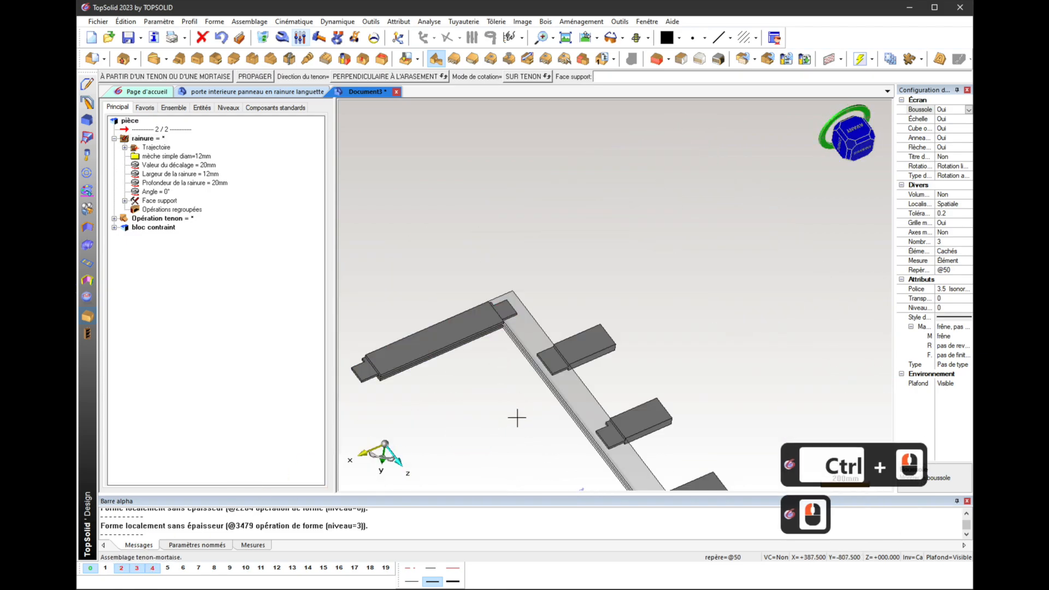
middle_click_drag(518, 417, 579, 263)
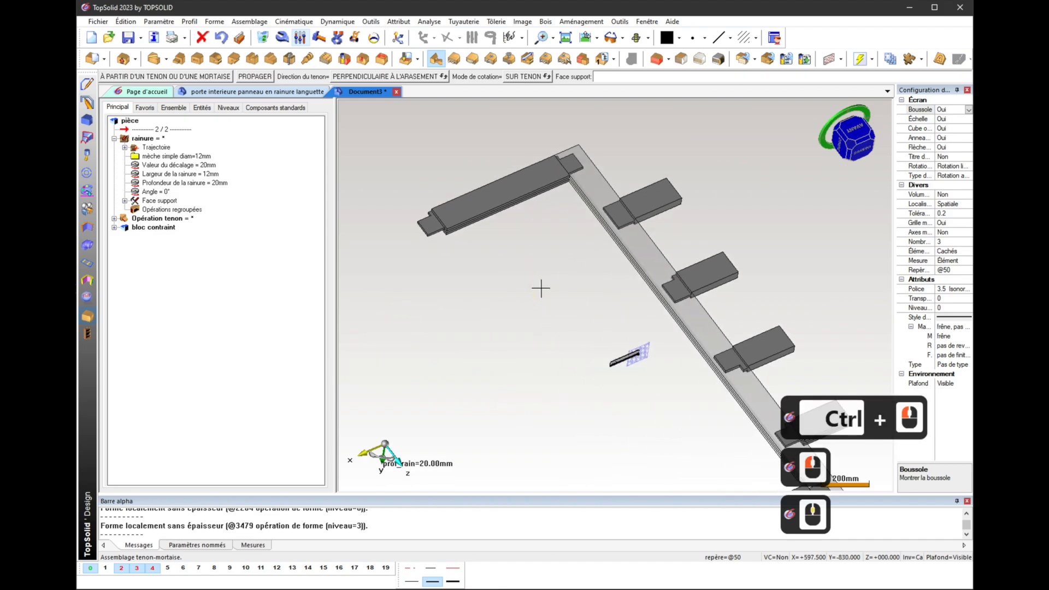
scroll(498, 239, "up", 3, "ctrl")
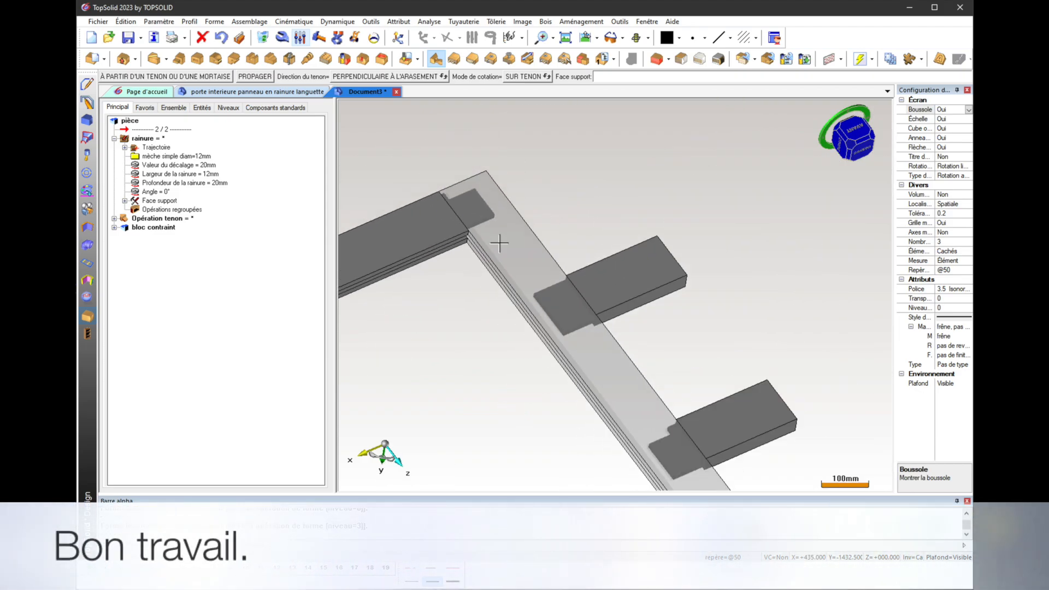